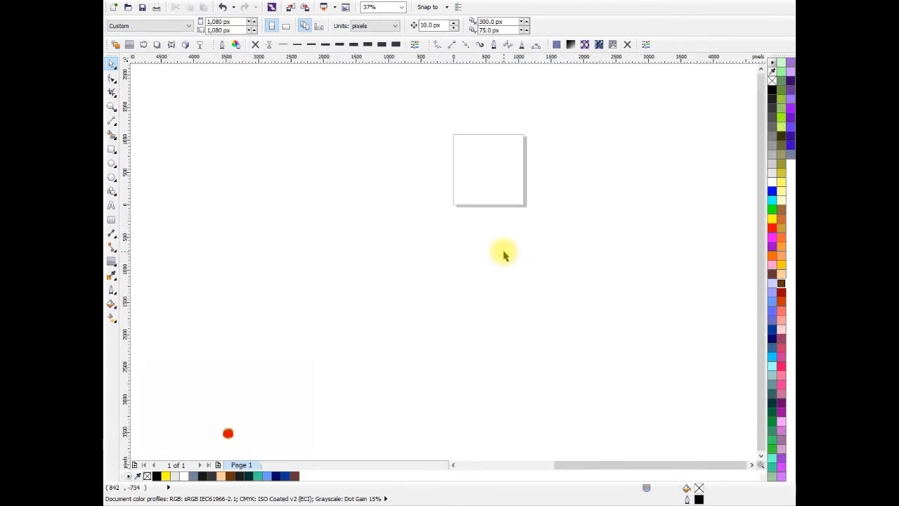
Step: Draw a square, set its size to 100 by 100 px and centre it on the page
{"action": "scroll", "coordinate": [496, 174], "scroll_direction": "up", "scroll_amount": 4}
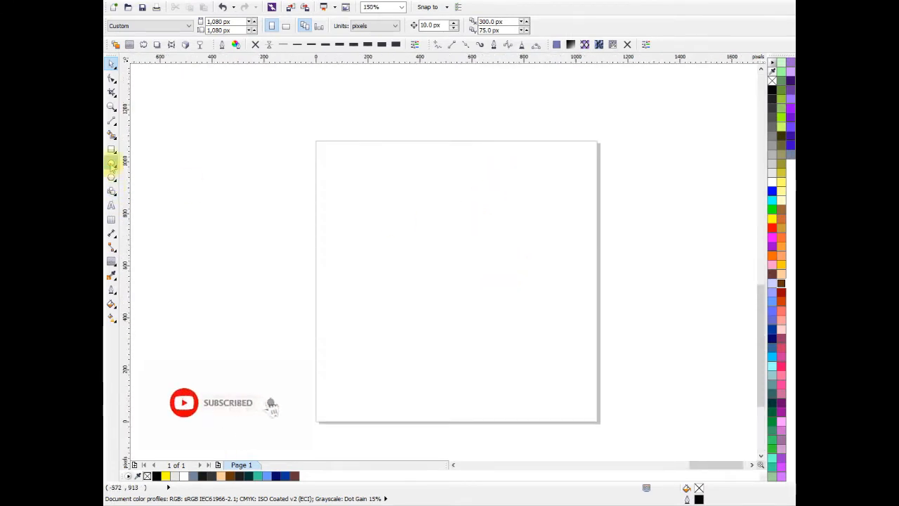
{"action": "left_click", "coordinate": [111, 149]}
{"action": "left_click_drag", "start_coordinate": [398, 244], "coordinate": [453, 299]}
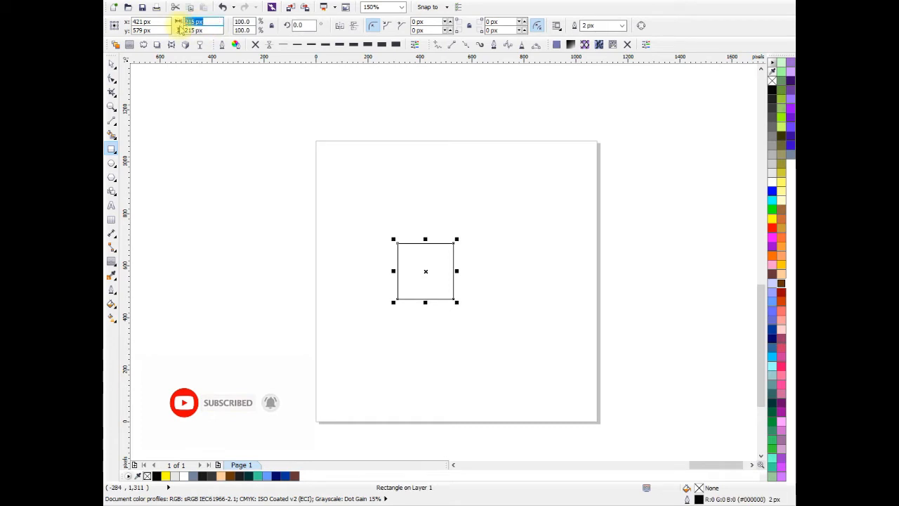
{"action": "type", "text": "100"}
{"action": "key", "text": "Tab"}
{"action": "type", "text": "1"}
{"action": "key", "text": "Return"}
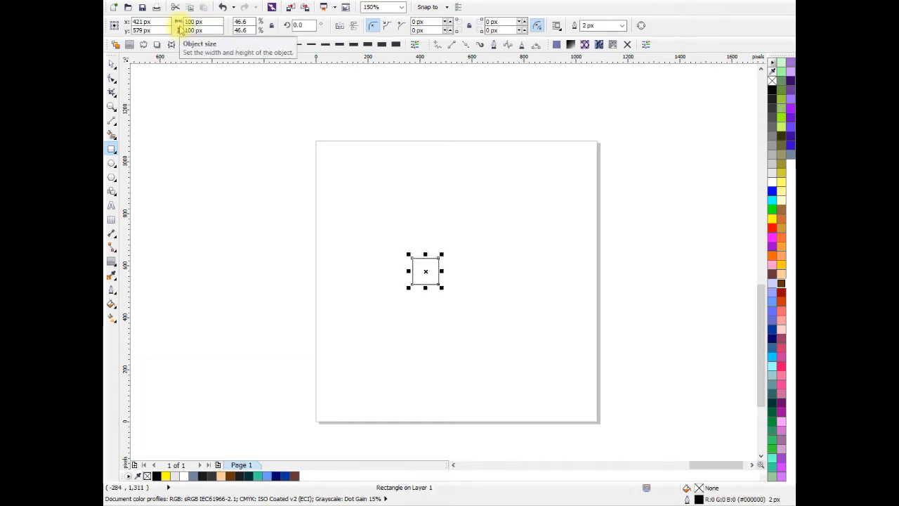
{"action": "key", "text": "p"}
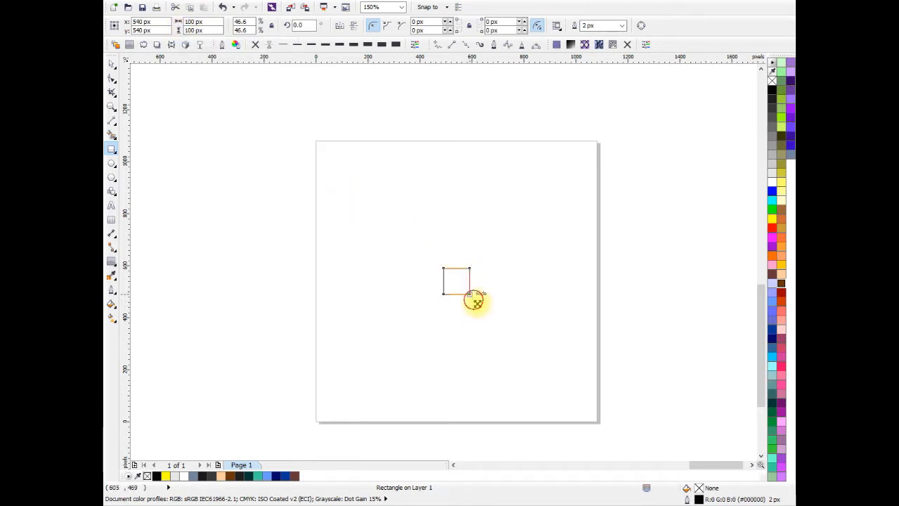
Step: Create an enlarged concentric copy of the square and size it to 200 by 200 px
{"action": "left_click_drag", "start_coordinate": [477, 304], "coordinate": [487, 313]}
{"action": "right_click", "coordinate": [487, 314]}
{"action": "left_click_drag", "start_coordinate": [216, 21], "coordinate": [198, 24]}
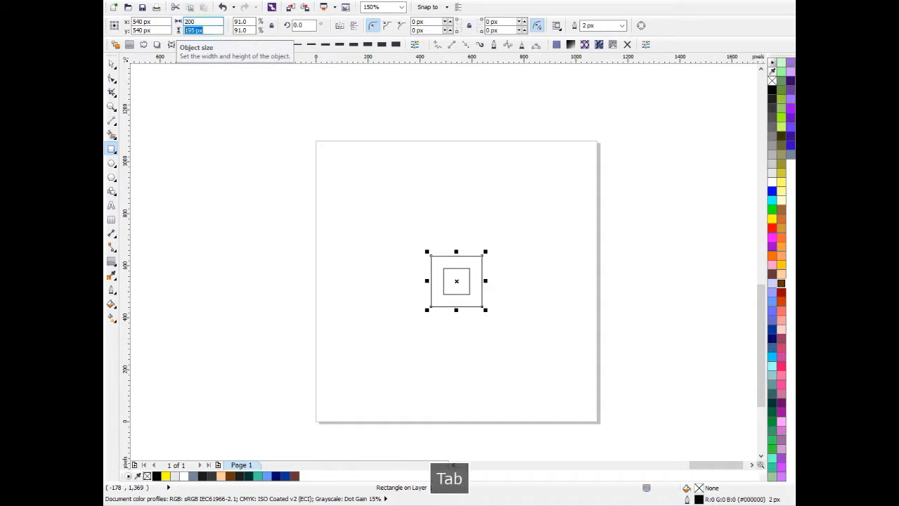
{"action": "type", "text": "200"}
{"action": "key", "text": "Return"}
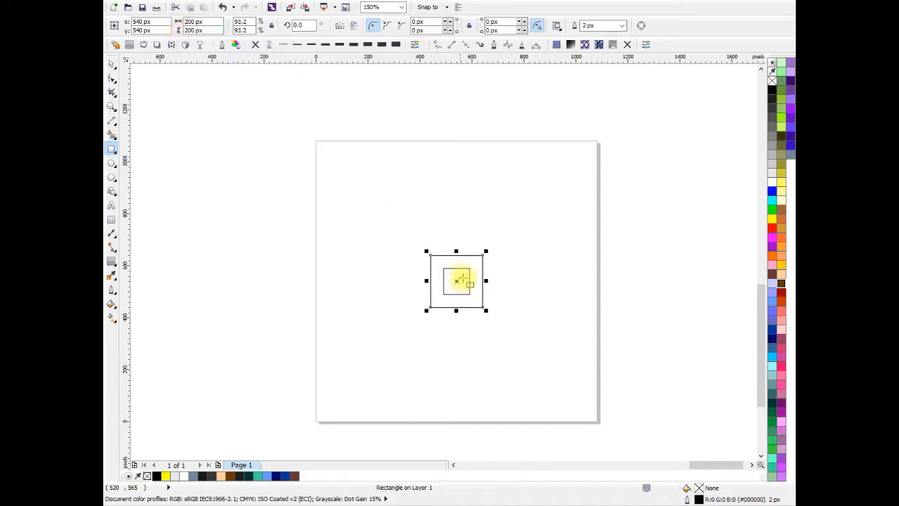
Step: Create a third concentric square around the 200 px one and size it to 300 by 300 px
{"action": "scroll", "coordinate": [487, 316], "scroll_direction": "up", "scroll_amount": 2}
{"action": "left_click_drag", "start_coordinate": [478, 301], "coordinate": [503, 326]}
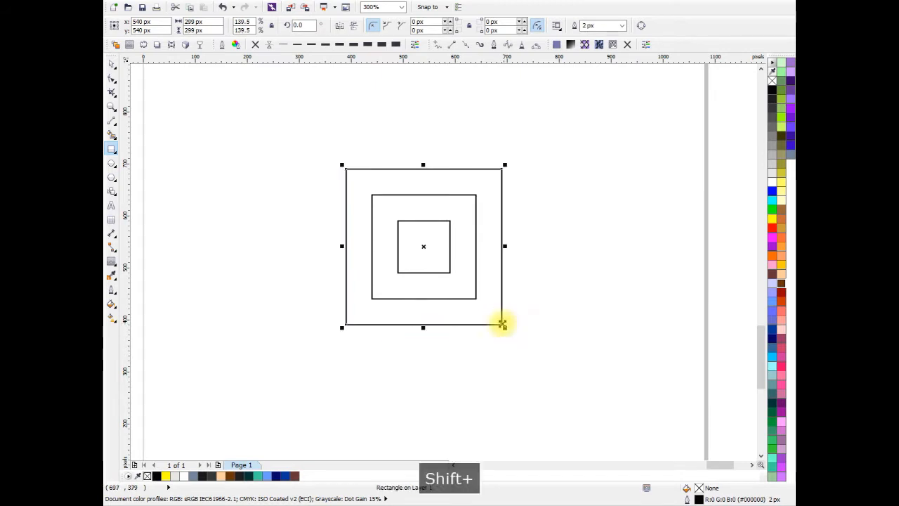
{"action": "left_click", "coordinate": [209, 22]}
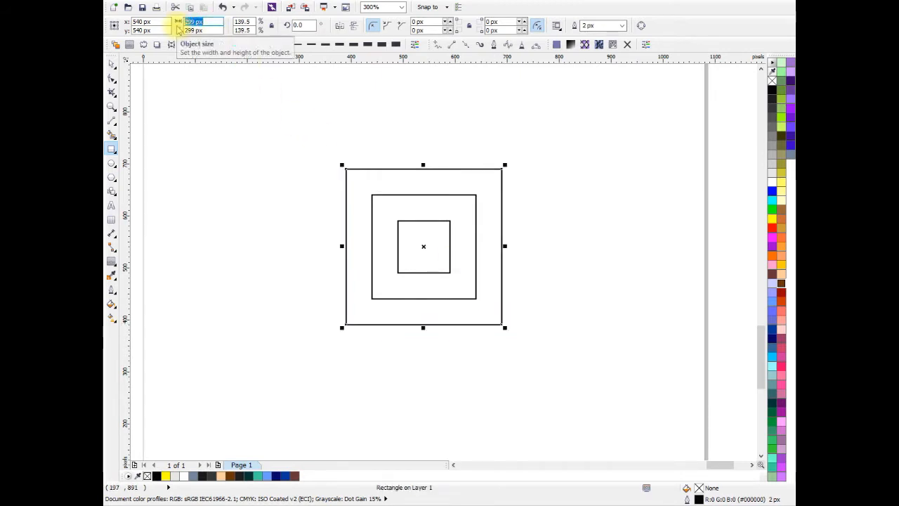
{"action": "type", "text": "30300"}
{"action": "key", "text": "Return"}
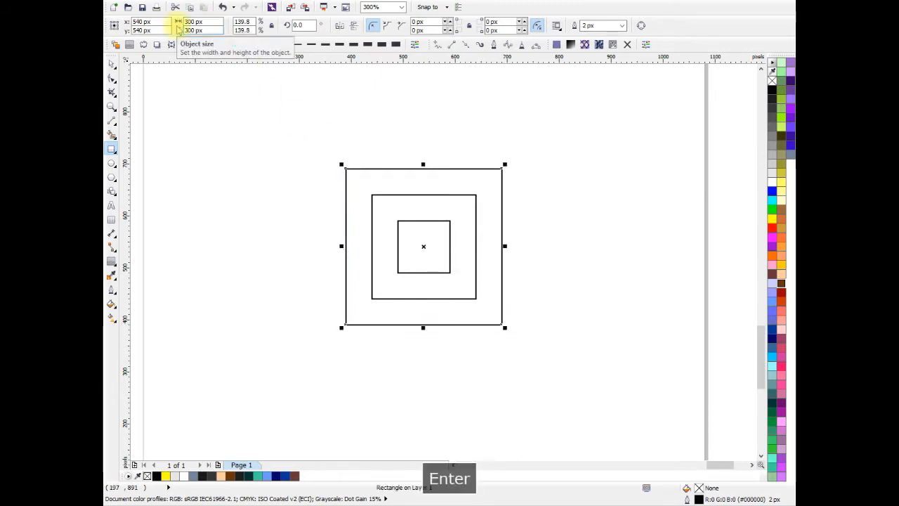
Step: Add a fourth concentric square outside the others and size it to 400 by 400 px
{"action": "left_click_drag", "start_coordinate": [505, 327], "coordinate": [538, 360]}
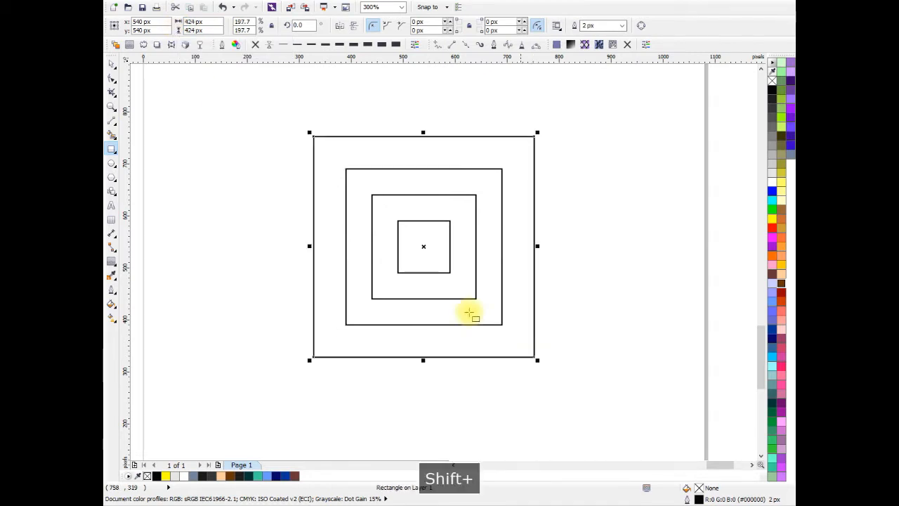
{"action": "left_click", "coordinate": [219, 25]}
{"action": "type", "text": "400"}
{"action": "key", "text": "Tab"}
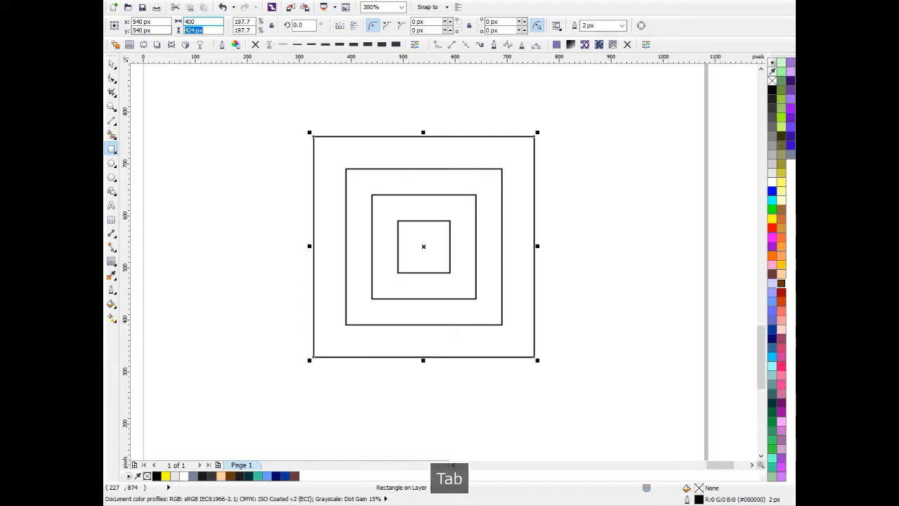
{"action": "type", "text": "400"}
{"action": "key", "text": "Return"}
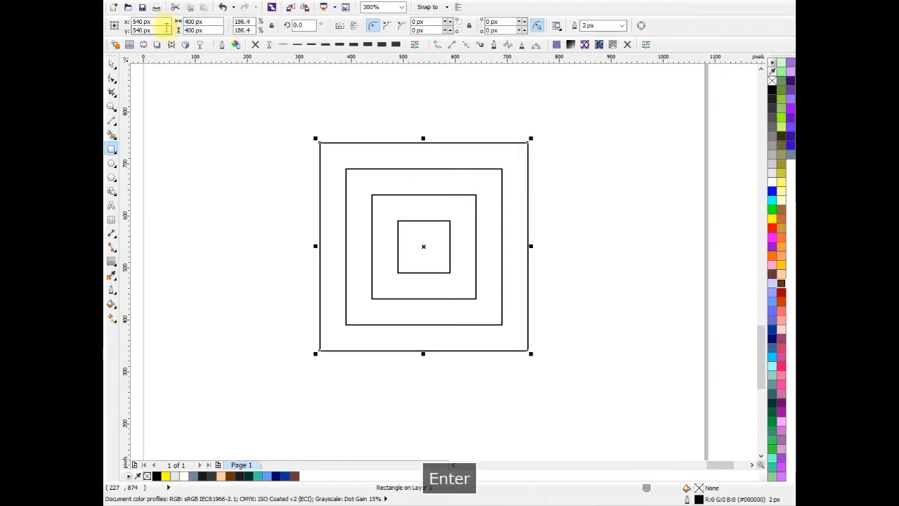
Step: Draw a straight diagonal line between the lower-left and upper-right corners of the outermost square
{"action": "left_click", "coordinate": [111, 63]}
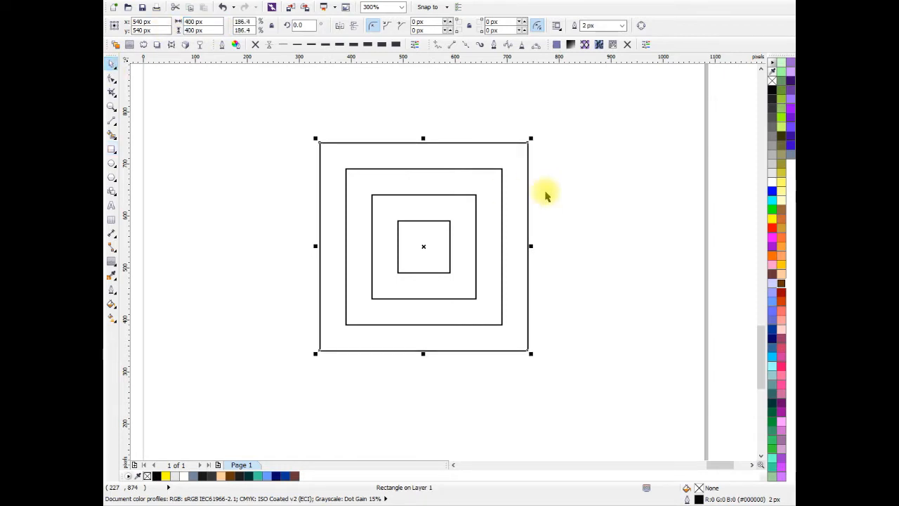
{"action": "key", "text": "F5"}
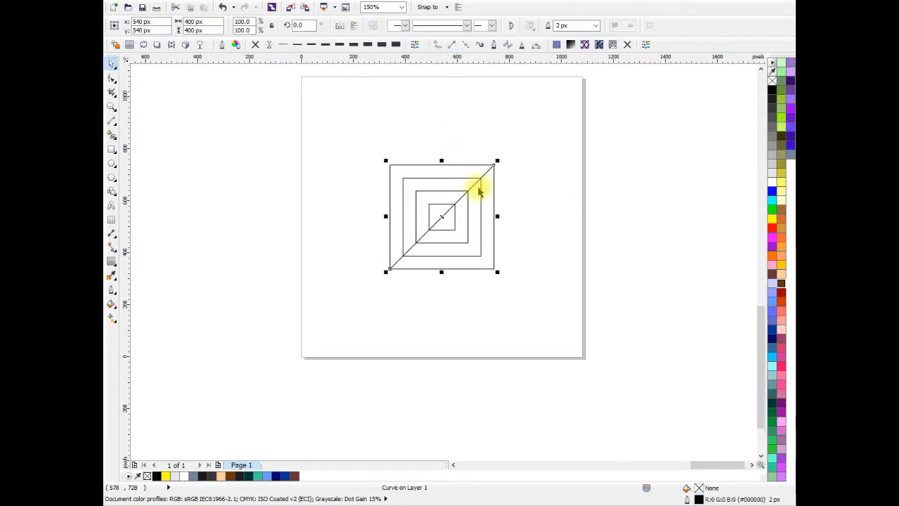
{"action": "key", "text": "space"}
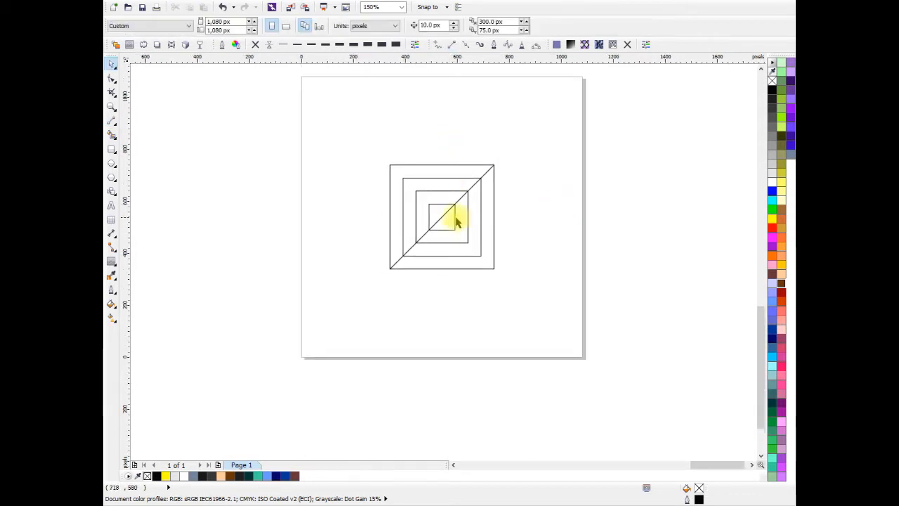
Step: Smart Fill the upper-left halves of the outermost ring and of the ring around the smallest square in blue-grey
{"action": "scroll", "coordinate": [426, 218], "scroll_direction": "up", "scroll_amount": 3}
{"action": "left_click_drag", "start_coordinate": [427, 218], "coordinate": [428, 296]}
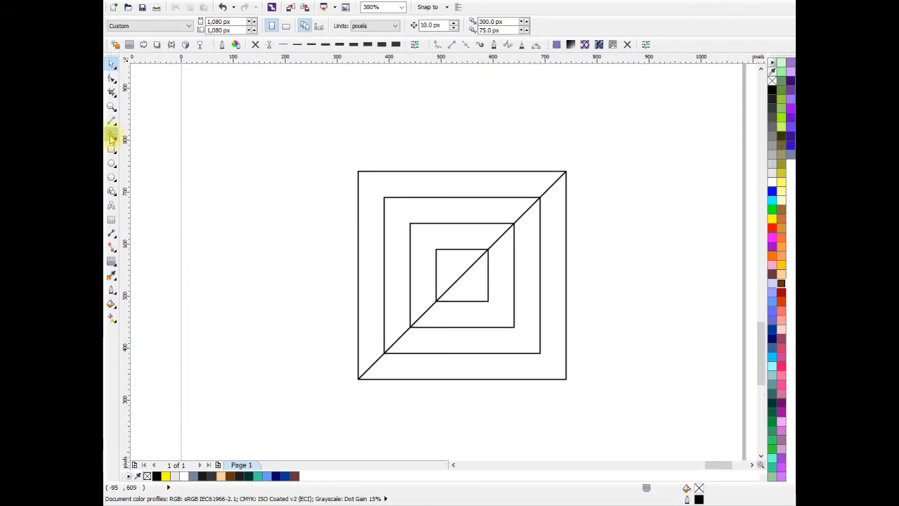
{"action": "left_click", "coordinate": [111, 135]}
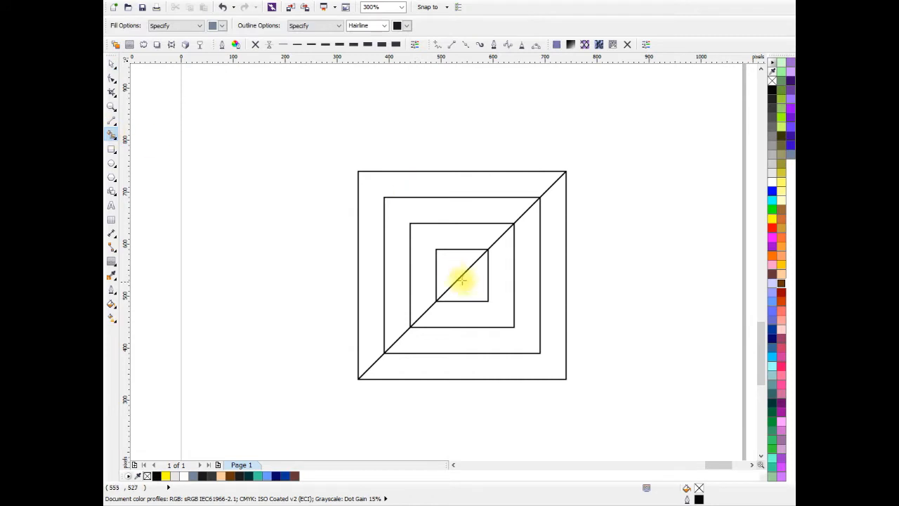
{"action": "left_click", "coordinate": [372, 187]}
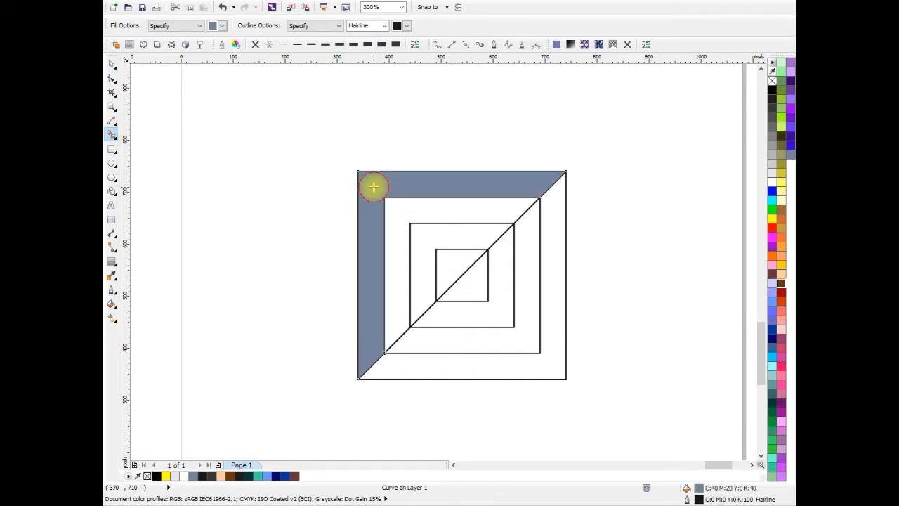
{"action": "left_click", "coordinate": [425, 242]}
Step: Select both filled angle shapes and move them off the line drawing to the empty area below the page
{"action": "left_click", "coordinate": [111, 64]}
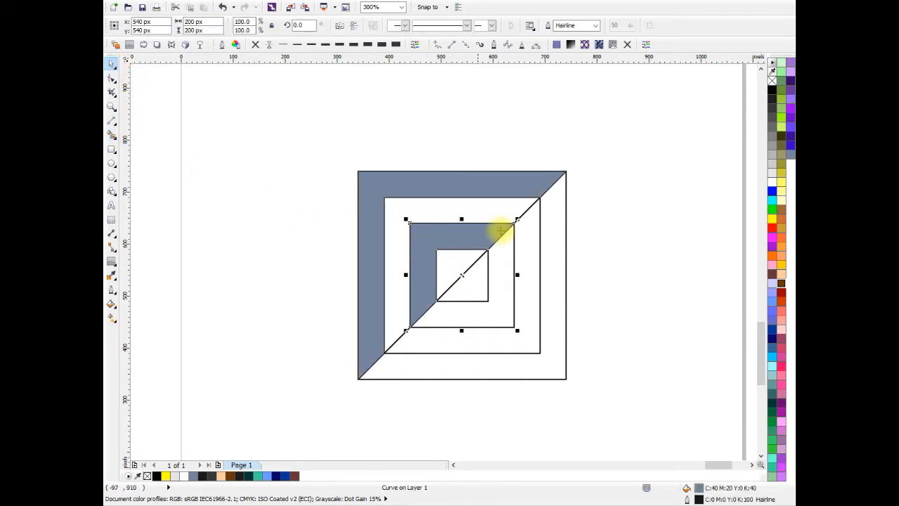
{"action": "left_click_drag", "start_coordinate": [498, 227], "coordinate": [479, 187]}
{"action": "left_click", "coordinate": [415, 190]}
{"action": "left_click", "coordinate": [352, 133], "text": "shift"}
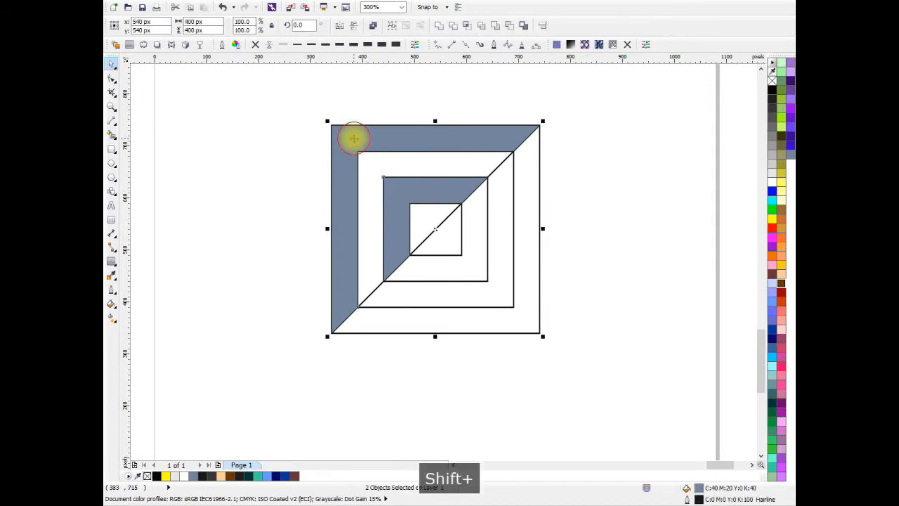
{"action": "scroll", "coordinate": [391, 171], "scroll_direction": "down", "scroll_amount": 2}
{"action": "left_click_drag", "start_coordinate": [404, 165], "coordinate": [406, 391]}
{"action": "scroll", "coordinate": [467, 387], "scroll_direction": "up", "scroll_amount": 2}
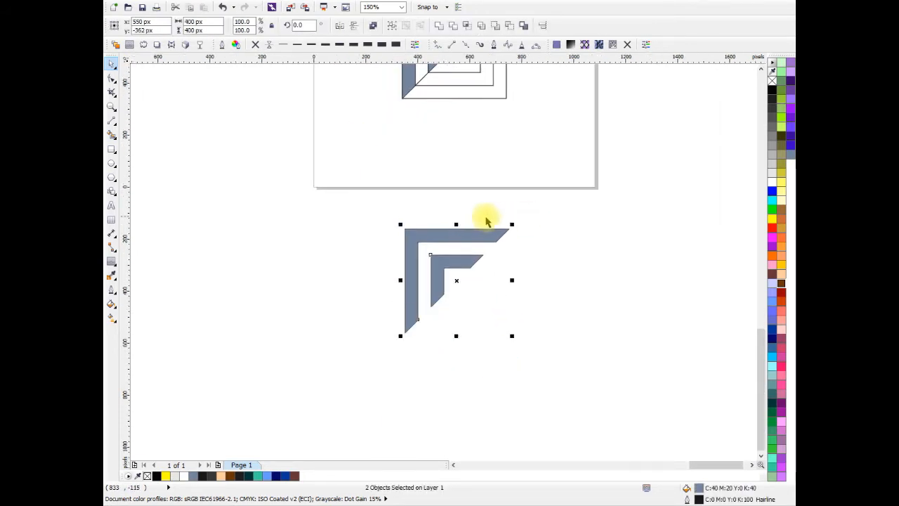
Step: Rotate the two filled angle shapes together by 45 degrees
{"action": "left_click_drag", "start_coordinate": [480, 282], "coordinate": [531, 206]}
{"action": "left_click_drag", "start_coordinate": [454, 173], "coordinate": [491, 231]}
{"action": "left_click", "coordinate": [465, 227]}
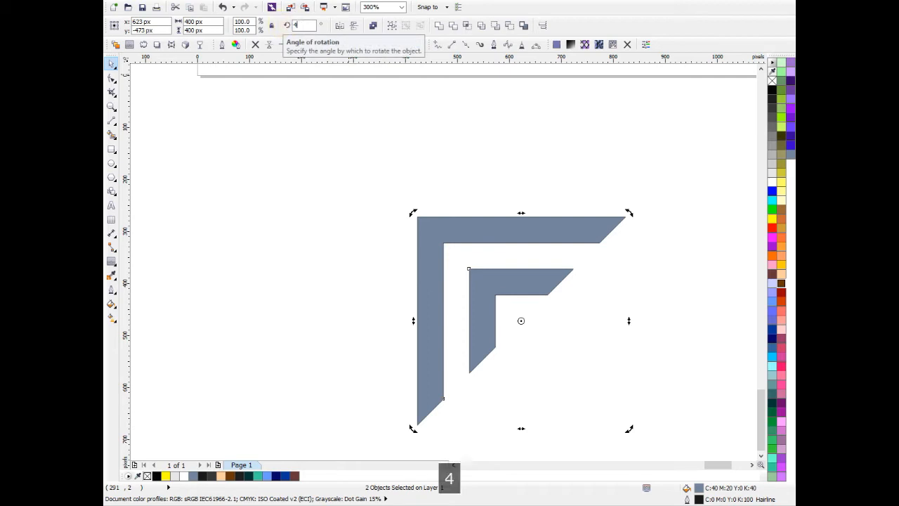
{"action": "key", "text": "Return"}
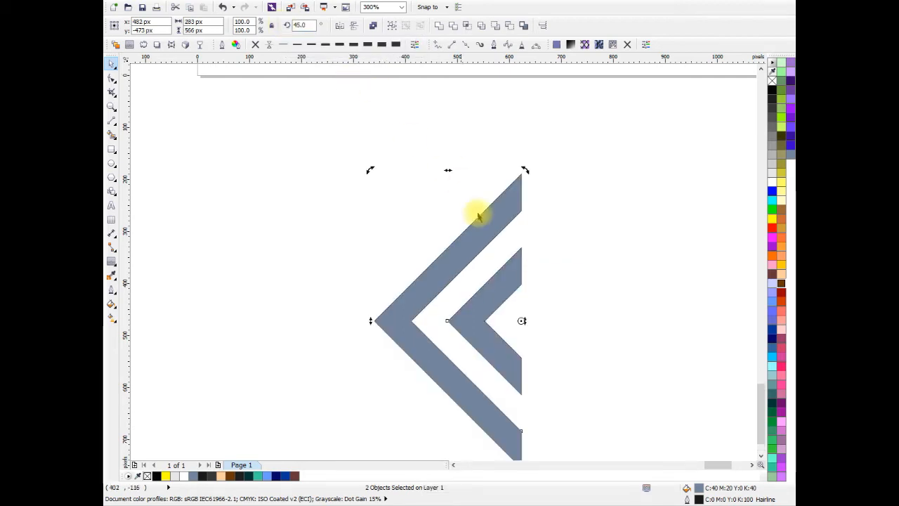
{"action": "scroll", "coordinate": [468, 227], "scroll_direction": "down", "scroll_amount": 2}
{"action": "left_click", "coordinate": [588, 245]}
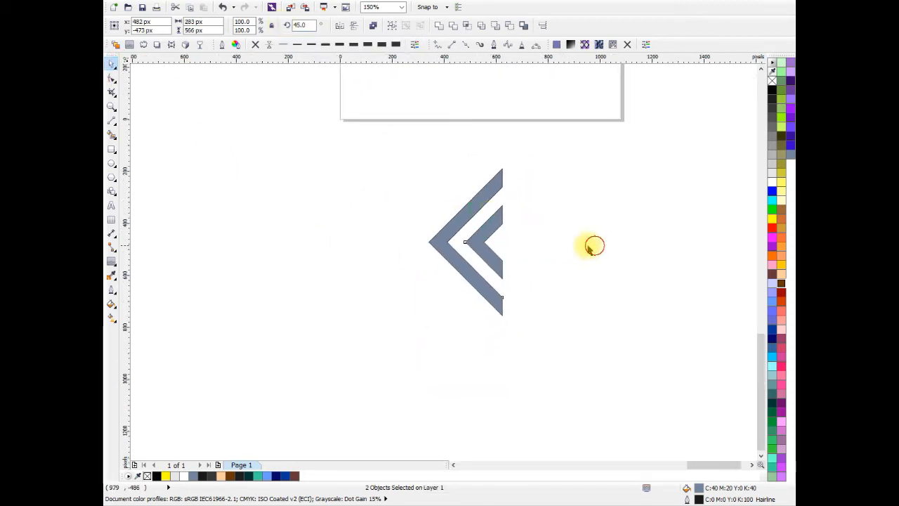
{"action": "left_click", "coordinate": [434, 242]}
{"action": "scroll", "coordinate": [434, 242], "scroll_direction": "up", "scroll_amount": 2}
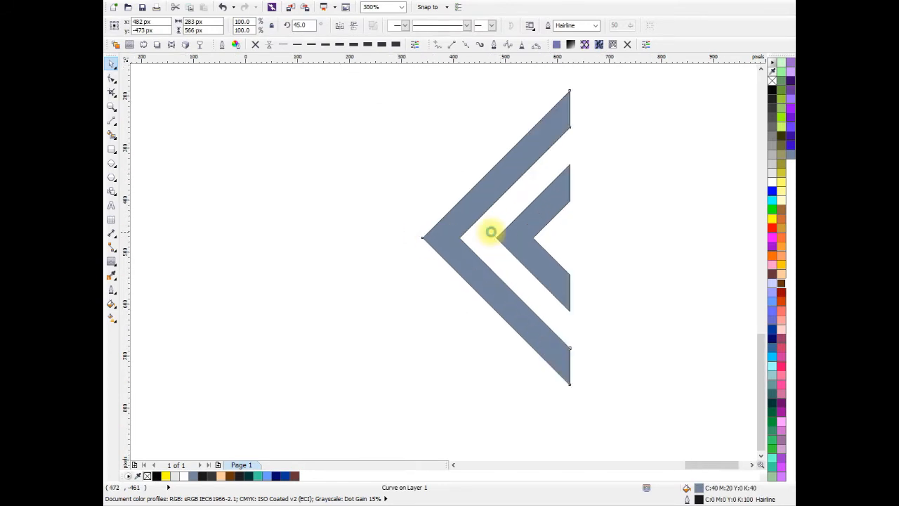
{"action": "scroll", "coordinate": [489, 231], "scroll_direction": "down", "scroll_amount": 2}
{"action": "left_click", "coordinate": [467, 309]}
{"action": "scroll", "coordinate": [503, 252], "scroll_direction": "up", "scroll_amount": 2}
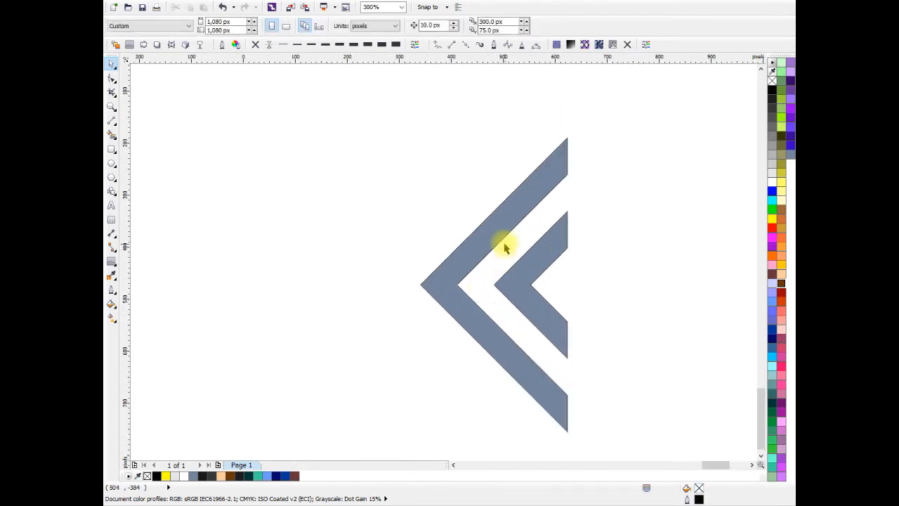
Step: Shift the rotation centre of both chevrons to the outer one's left tip and create a copy rotated 90 degrees counter-clockwise
{"action": "left_click", "coordinate": [520, 279]}
{"action": "left_click", "coordinate": [480, 251], "text": "shift"}
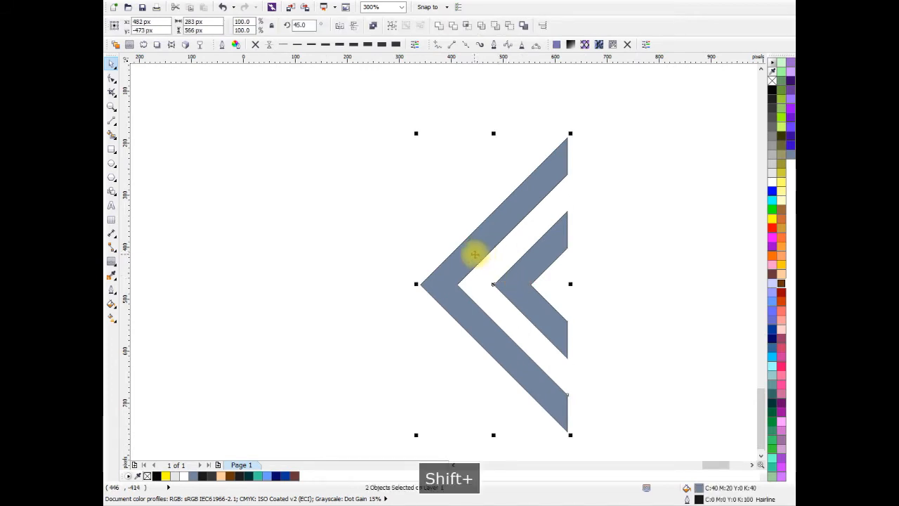
{"action": "left_click", "coordinate": [477, 252]}
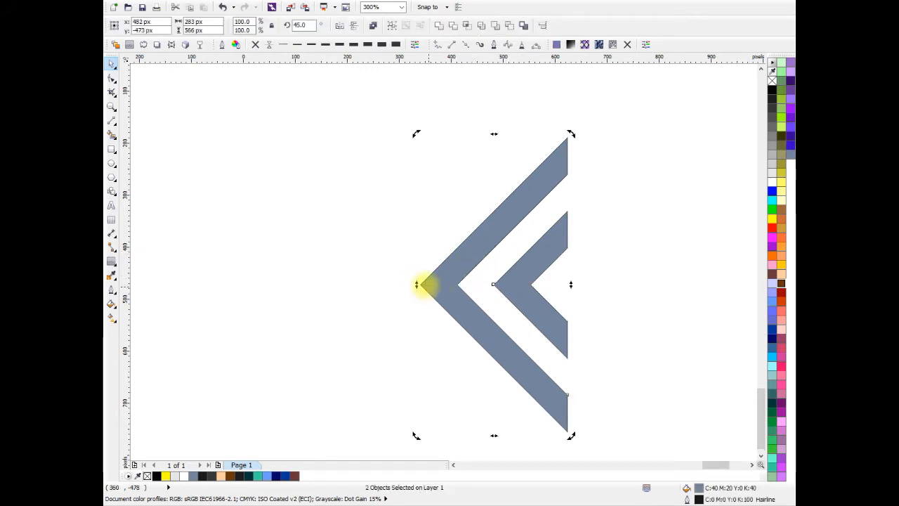
{"action": "scroll", "coordinate": [514, 274], "scroll_direction": "down", "scroll_amount": 2}
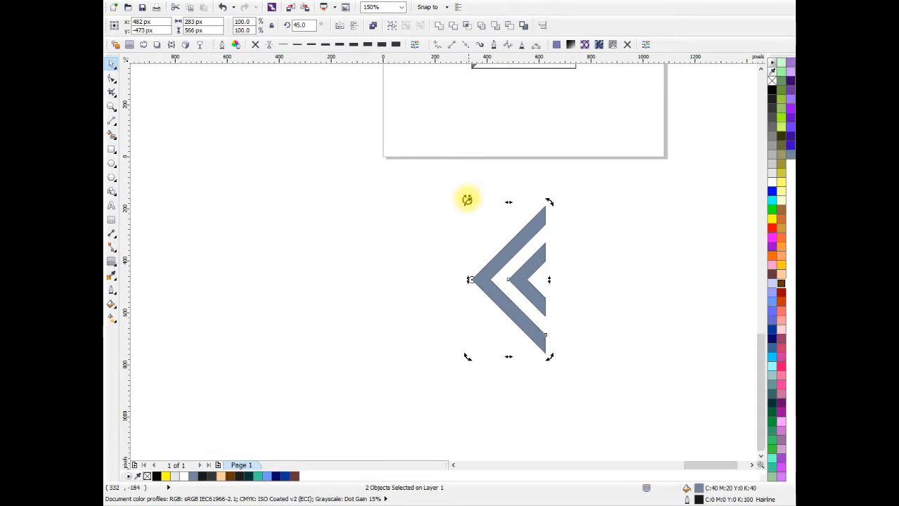
{"action": "left_click_drag", "start_coordinate": [466, 200], "coordinate": [411, 285]}
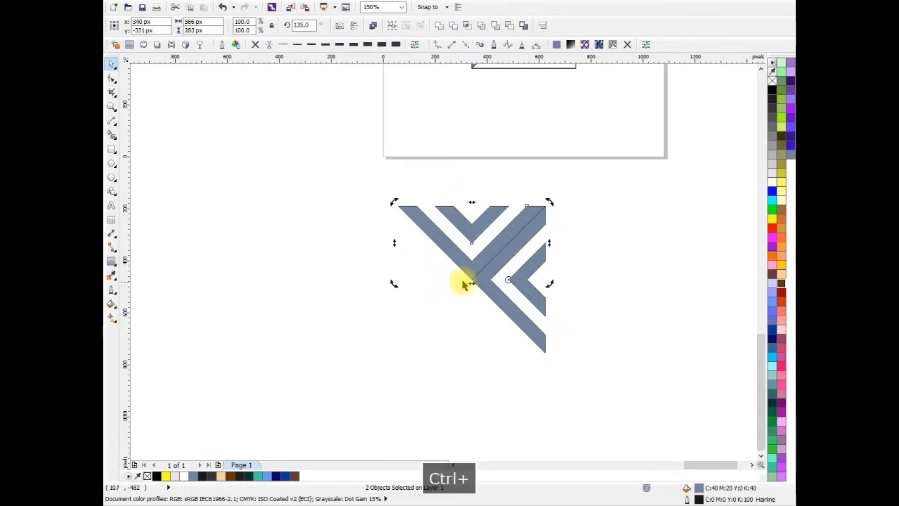
{"action": "key", "text": "ctrl+d"}
{"action": "key", "text": "ctrl+z"}
{"action": "left_click", "coordinate": [572, 287]}
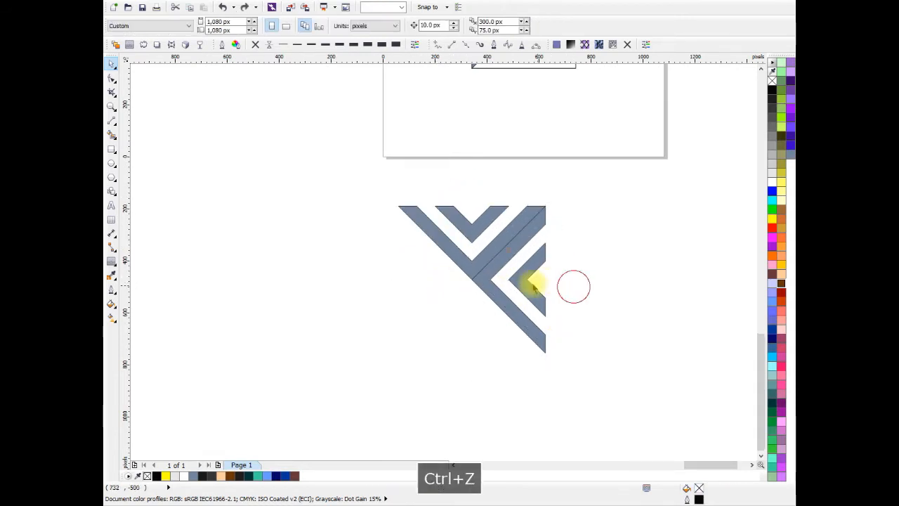
Step: Select all four chevrons and create a copy rotated 180 degrees about their shared tip to complete the X pattern
{"action": "left_click", "coordinate": [485, 275]}
{"action": "scroll", "coordinate": [486, 275], "scroll_direction": "up", "scroll_amount": 2}
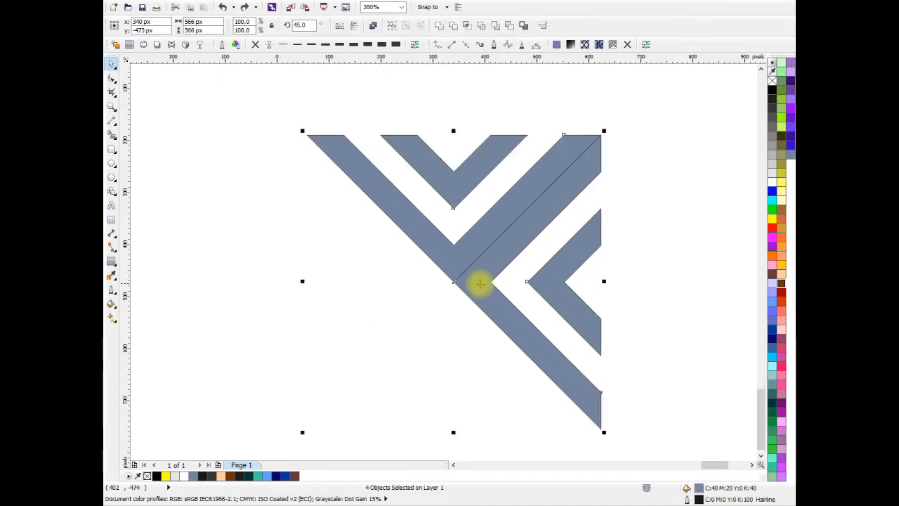
{"action": "scroll", "coordinate": [328, 217], "scroll_direction": "down", "scroll_amount": 2}
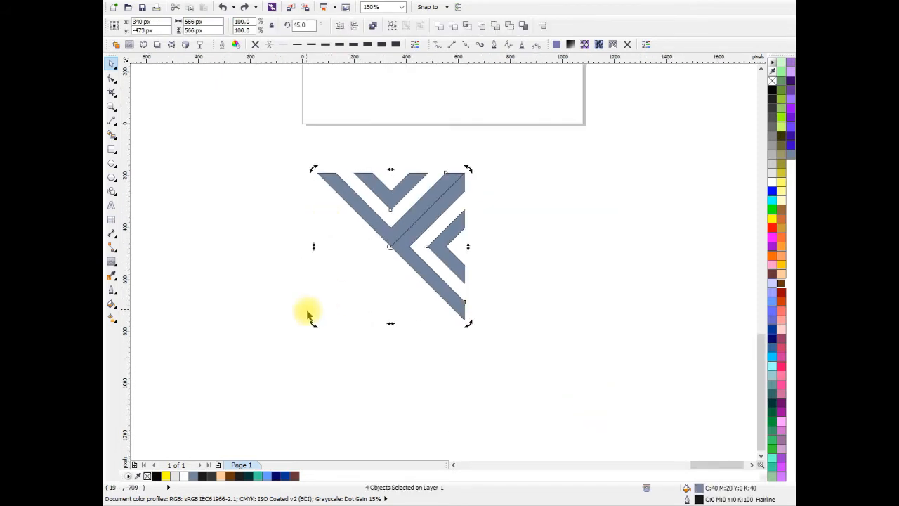
{"action": "left_click_drag", "start_coordinate": [312, 322], "coordinate": [470, 165]}
{"action": "right_click", "coordinate": [469, 164]}
{"action": "left_click", "coordinate": [559, 236]}
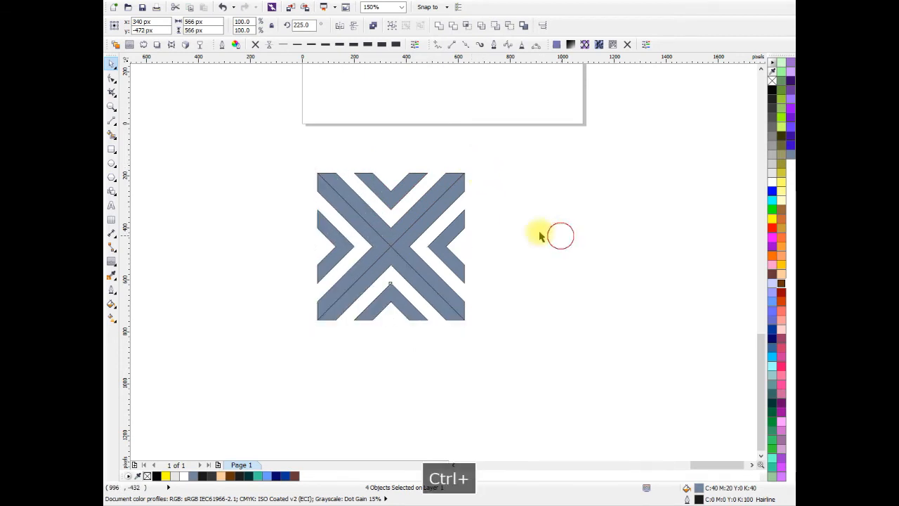
{"action": "left_click_drag", "start_coordinate": [510, 219], "coordinate": [571, 261]}
{"action": "scroll", "coordinate": [592, 271], "scroll_direction": "up", "scroll_amount": 5}
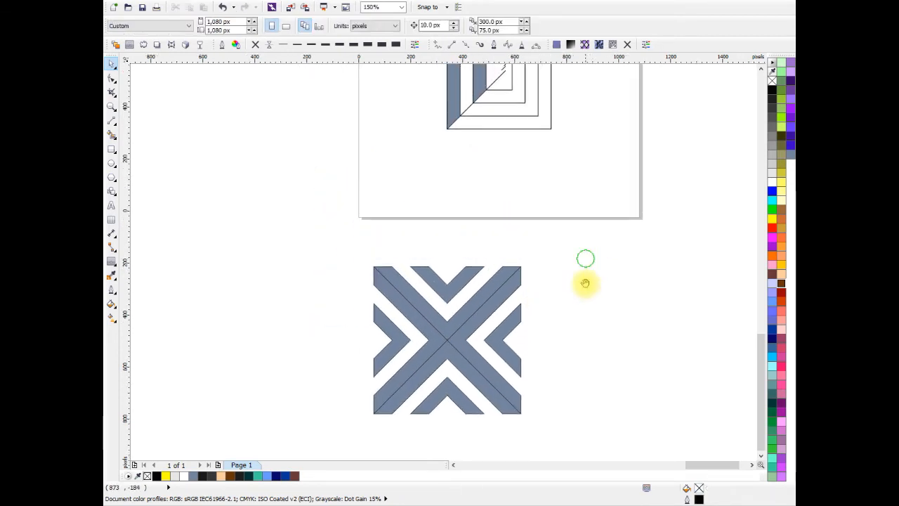
Step: Delete the inner and outer filled angle shapes from the concentric squares drawing, leaving only the line work
{"action": "left_click_drag", "start_coordinate": [494, 382], "coordinate": [488, 413]}
{"action": "left_click", "coordinate": [558, 365]}
{"action": "scroll", "coordinate": [481, 129], "scroll_direction": "up", "scroll_amount": 1}
{"action": "left_click", "coordinate": [481, 129]}
{"action": "key", "text": "Delete"}
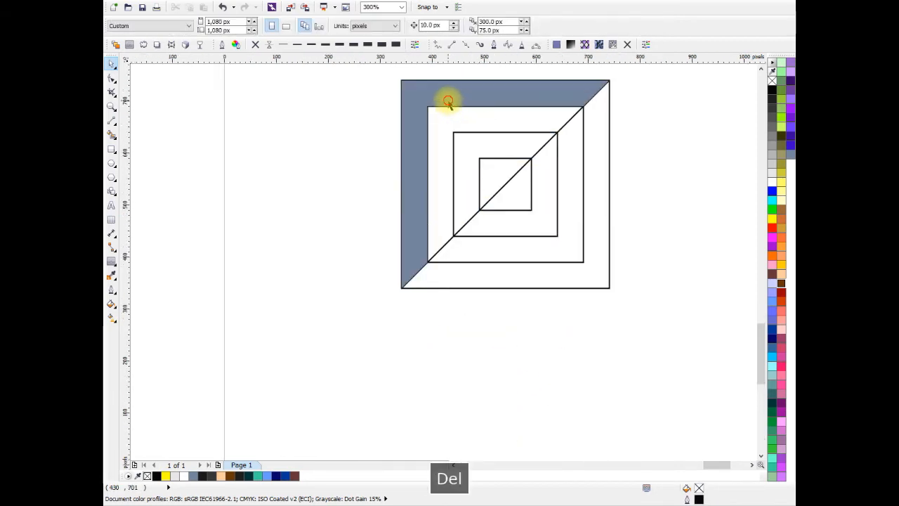
{"action": "left_click", "coordinate": [446, 100]}
{"action": "key", "text": "Delete"}
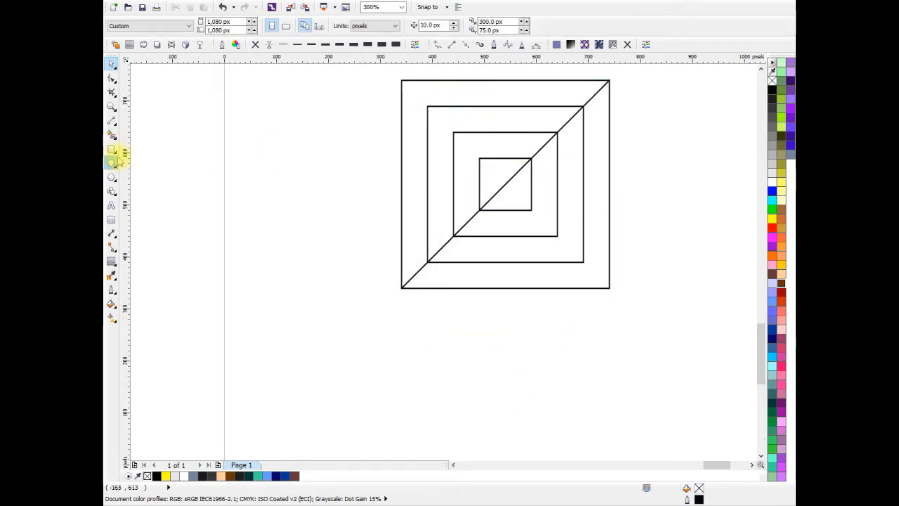
Step: Smart-fill the upper-left half of the innermost square and the upper-left half of the band inside the outermost one
{"action": "left_click", "coordinate": [113, 132]}
{"action": "left_click", "coordinate": [498, 176]}
{"action": "left_click", "coordinate": [445, 135]}
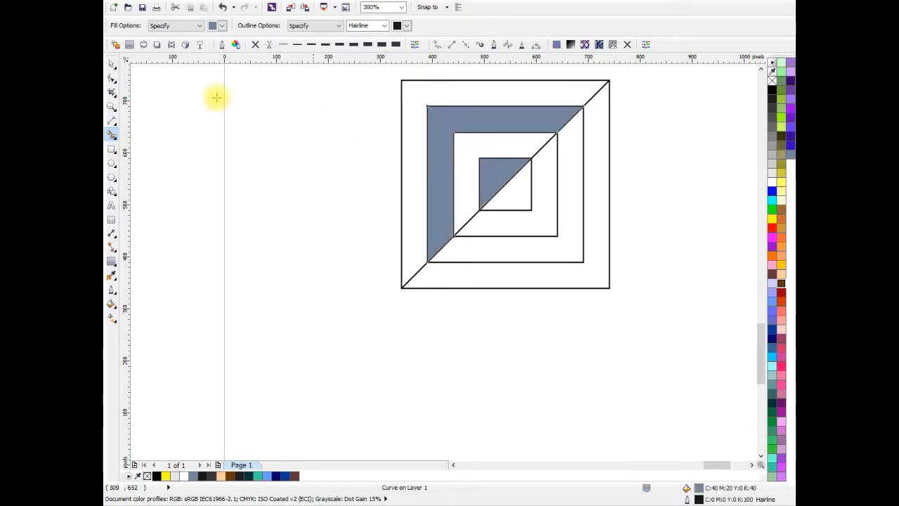
Step: Select the filled triangle and angle shape together and move them below the page beside the X pattern
{"action": "left_click", "coordinate": [113, 64]}
{"action": "scroll", "coordinate": [510, 187], "scroll_direction": "down", "scroll_amount": 1}
{"action": "left_click", "coordinate": [503, 182], "text": "shift"}
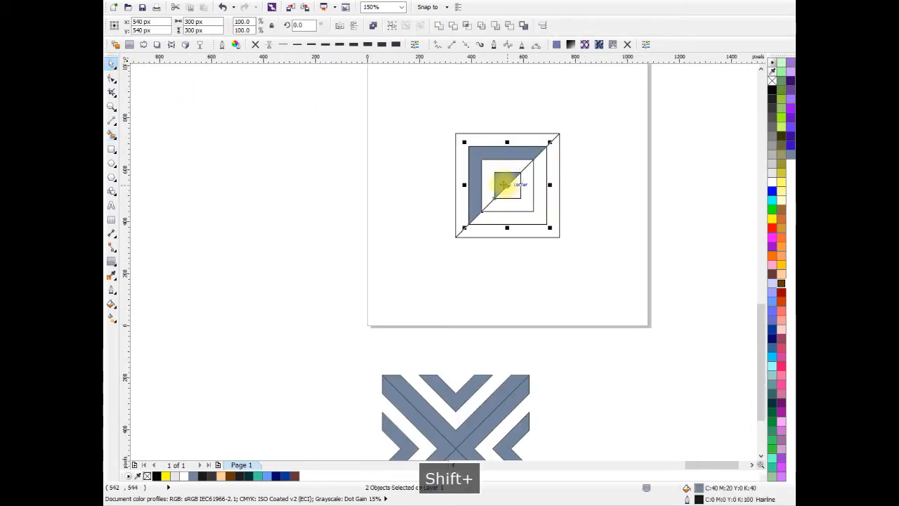
{"action": "left_click_drag", "start_coordinate": [499, 178], "coordinate": [608, 409]}
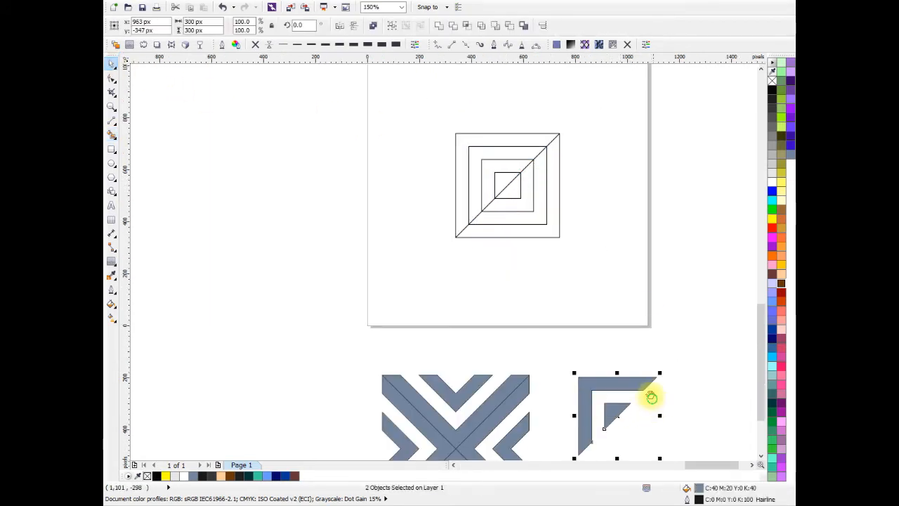
Step: Rotate the triangle and angle shape together by 45 degrees and snap their outer tip to the inner corner of the X's right side
{"action": "left_click", "coordinate": [455, 207]}
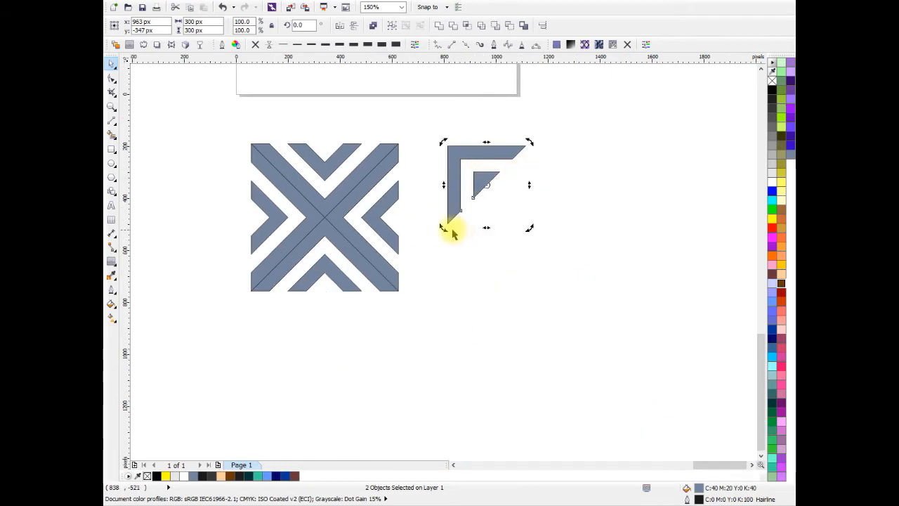
{"action": "left_click_drag", "start_coordinate": [449, 228], "coordinate": [492, 236]}
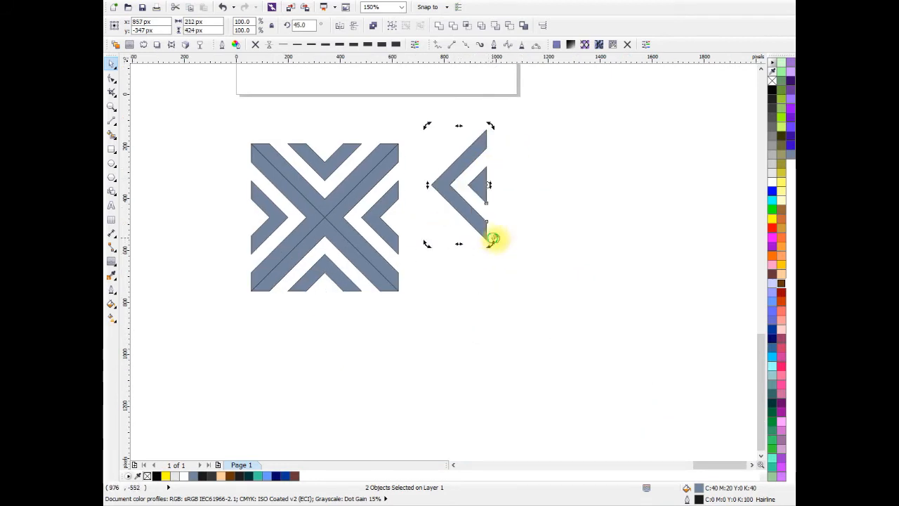
{"action": "scroll", "coordinate": [580, 202], "scroll_direction": "up", "scroll_amount": 3}
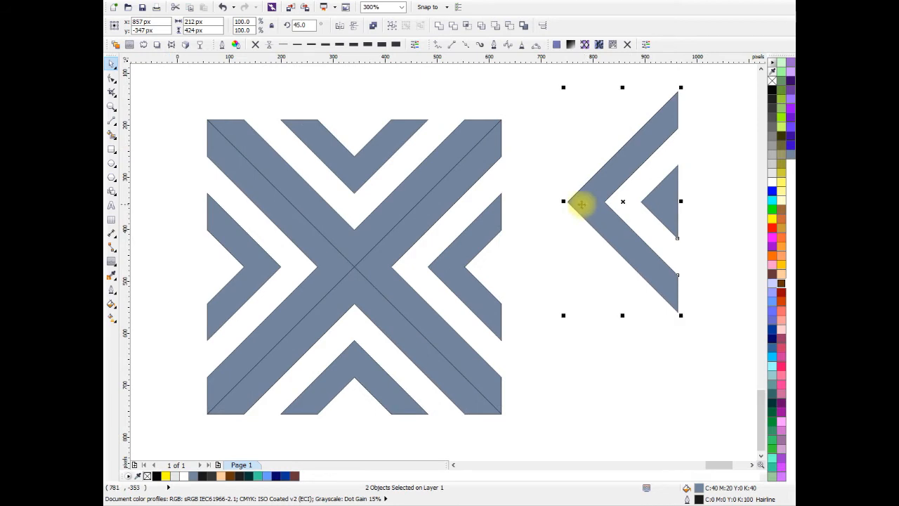
{"action": "left_click_drag", "start_coordinate": [566, 202], "coordinate": [391, 266]}
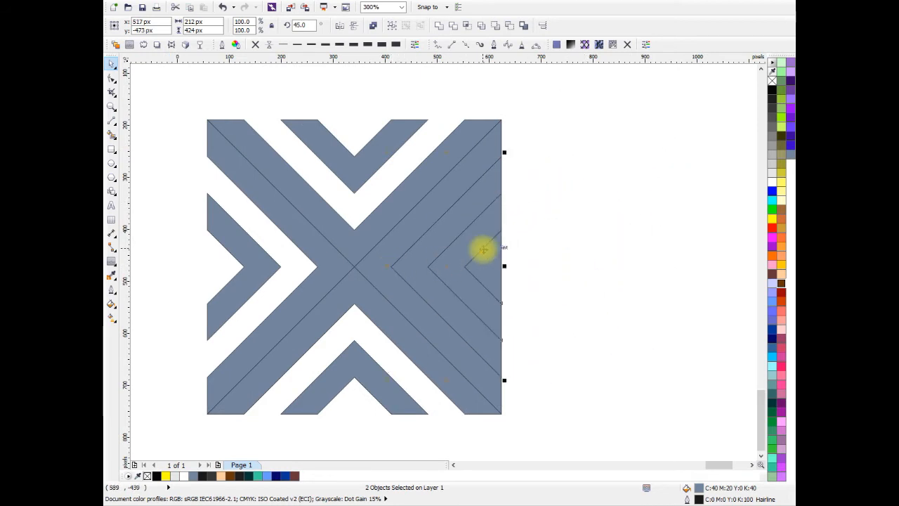
{"action": "left_click_drag", "start_coordinate": [482, 249], "coordinate": [542, 245]}
{"action": "left_click", "coordinate": [624, 240]}
{"action": "left_click", "coordinate": [544, 265]}
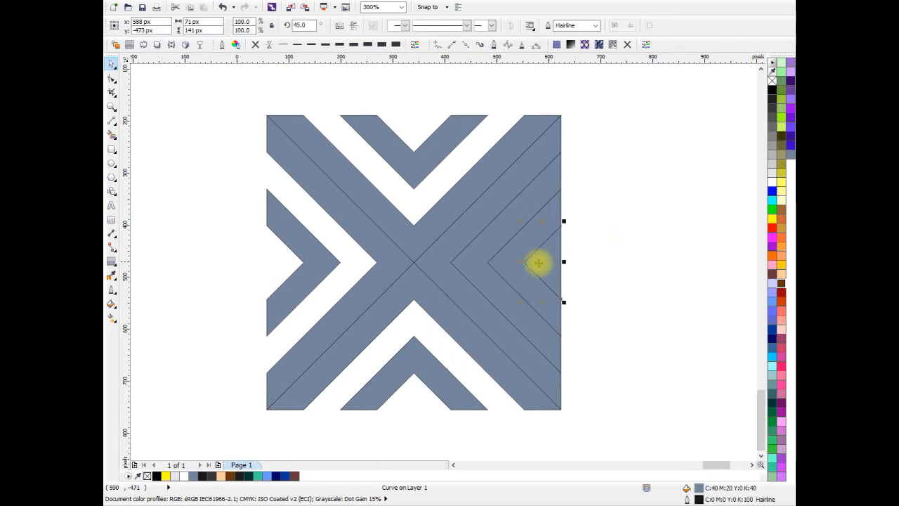
{"action": "left_click", "coordinate": [476, 267], "text": "shift"}
{"action": "scroll", "coordinate": [547, 256], "scroll_direction": "down", "scroll_amount": 3}
{"action": "key", "text": "Escape"}
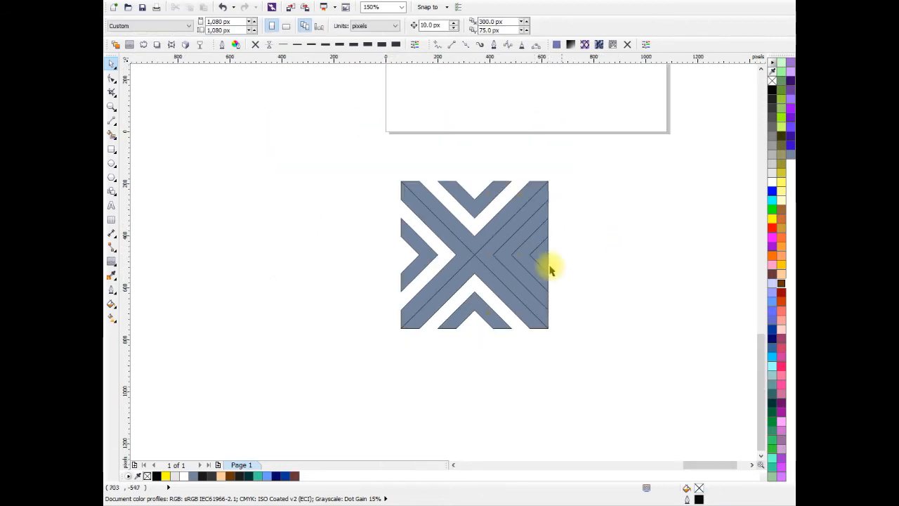
{"action": "scroll", "coordinate": [579, 266], "scroll_direction": "up", "scroll_amount": 3}
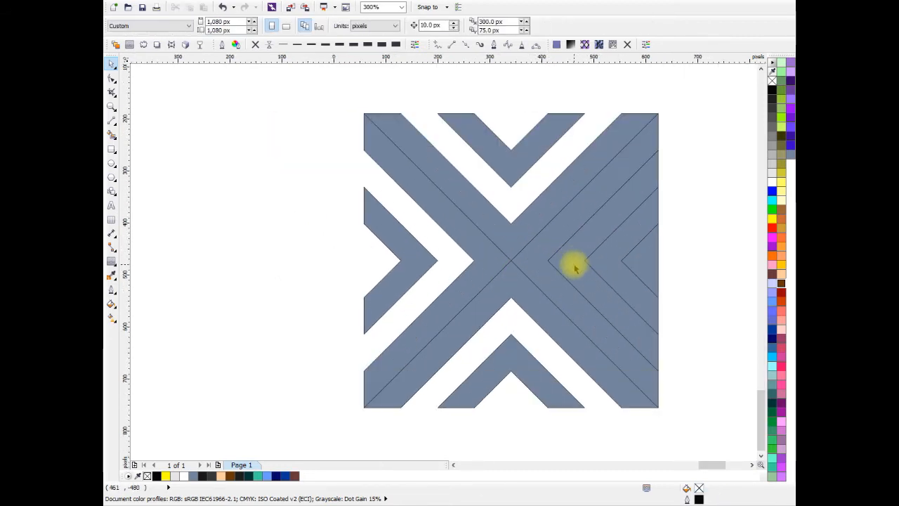
{"action": "left_click", "coordinate": [577, 267]}
{"action": "left_click", "coordinate": [658, 259], "text": "shift"}
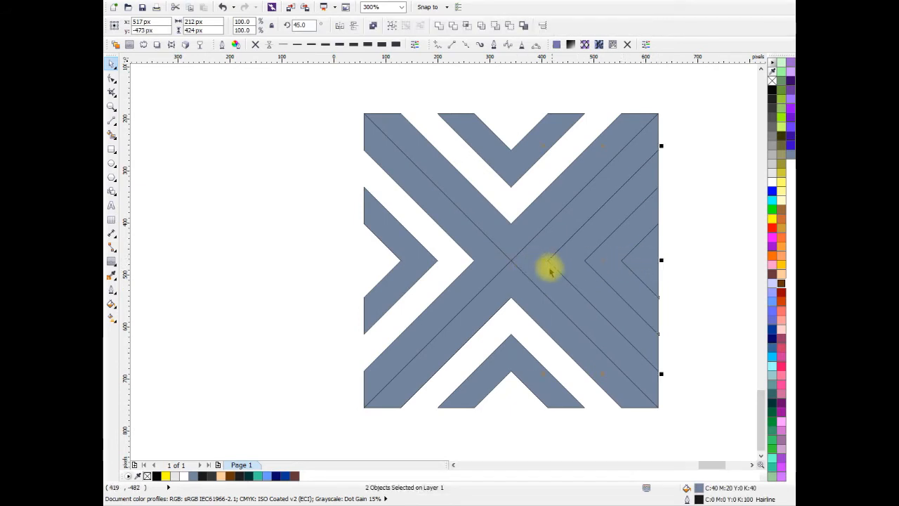
{"action": "scroll", "coordinate": [551, 275], "scroll_direction": "down", "scroll_amount": 1}
{"action": "left_click", "coordinate": [637, 272]}
Step: Select the newly fitted chevron and triangle, create a copy left of the X pattern and mirror it horizontally
{"action": "left_click", "coordinate": [566, 272]}
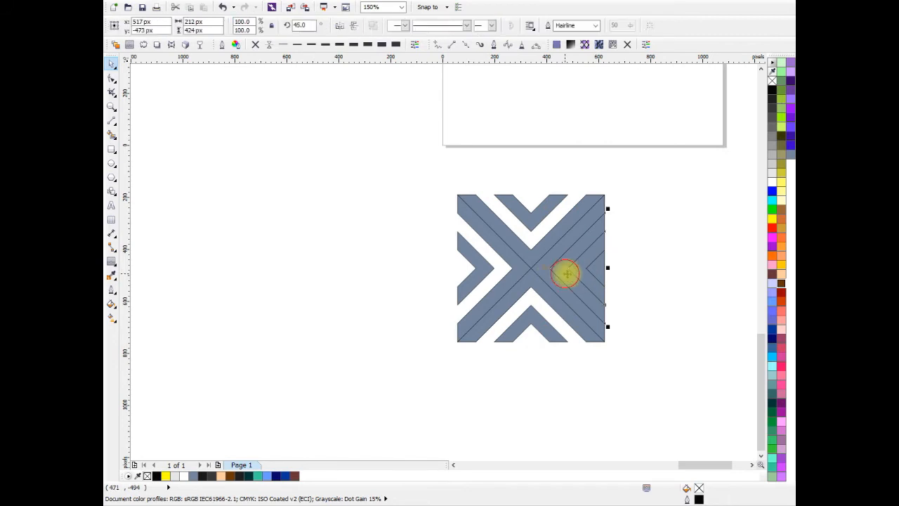
{"action": "left_click", "coordinate": [595, 267], "text": "shift"}
{"action": "left_click_drag", "start_coordinate": [596, 267], "coordinate": [399, 263]}
{"action": "left_click", "coordinate": [340, 26]}
Step: Move the mirrored chevron and triangle by the chevron's tip onto the inner corner of the X's left side
{"action": "scroll", "coordinate": [415, 267], "scroll_direction": "up", "scroll_amount": 1}
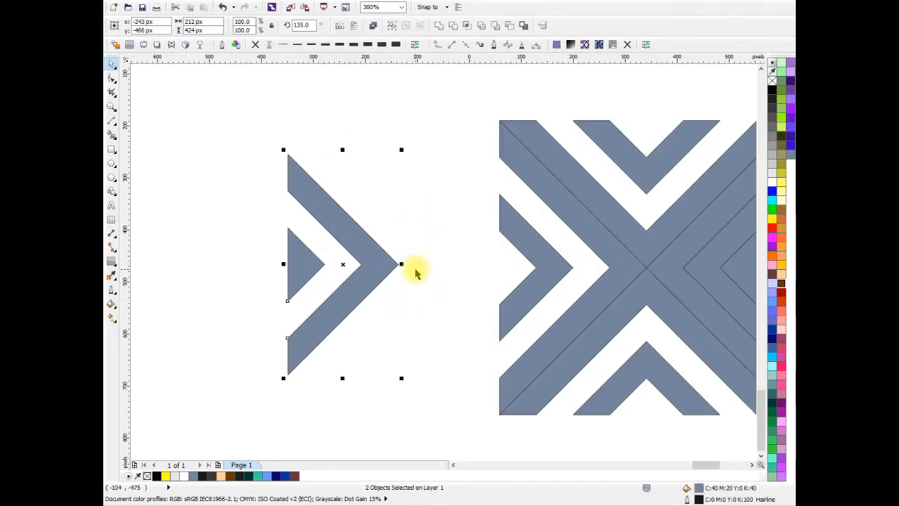
{"action": "left_click", "coordinate": [383, 264]}
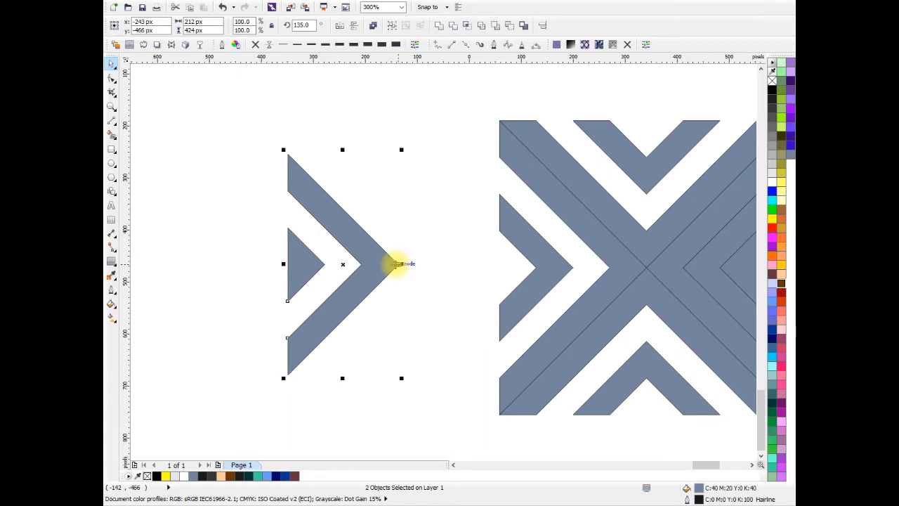
{"action": "left_click_drag", "start_coordinate": [396, 264], "coordinate": [618, 267]}
{"action": "scroll", "coordinate": [619, 268], "scroll_direction": "down", "scroll_amount": 1}
{"action": "left_click", "coordinate": [603, 246]}
Step: Delete the original outer and inner chevrons on the left and right sides, keeping the newly fitted shapes
{"action": "scroll", "coordinate": [417, 242], "scroll_direction": "up", "scroll_amount": 1}
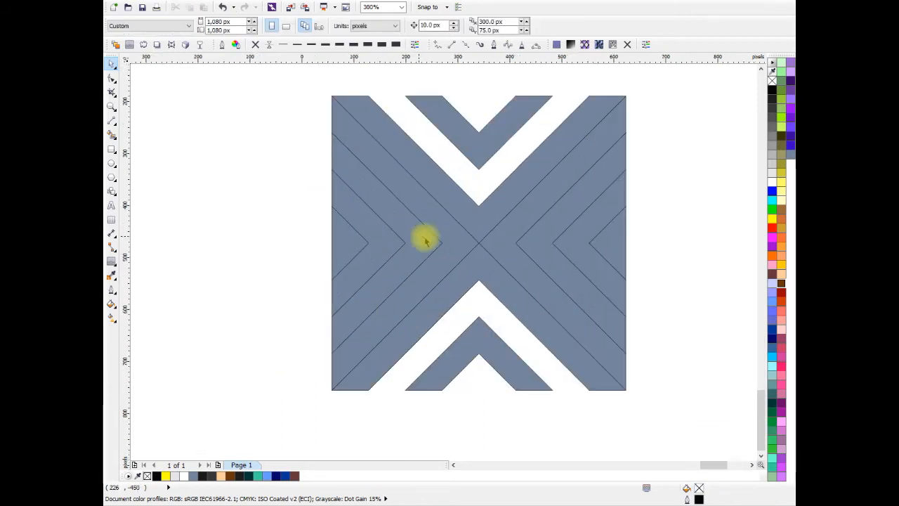
{"action": "left_click", "coordinate": [450, 241]}
{"action": "left_click", "coordinate": [382, 243], "text": "shift"}
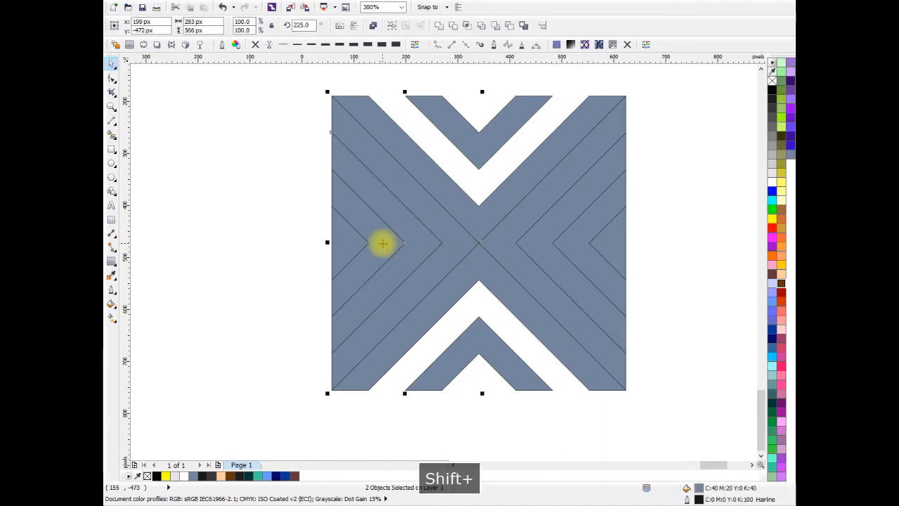
{"action": "key", "text": "Delete"}
{"action": "scroll", "coordinate": [573, 247], "scroll_direction": "down", "scroll_amount": 1}
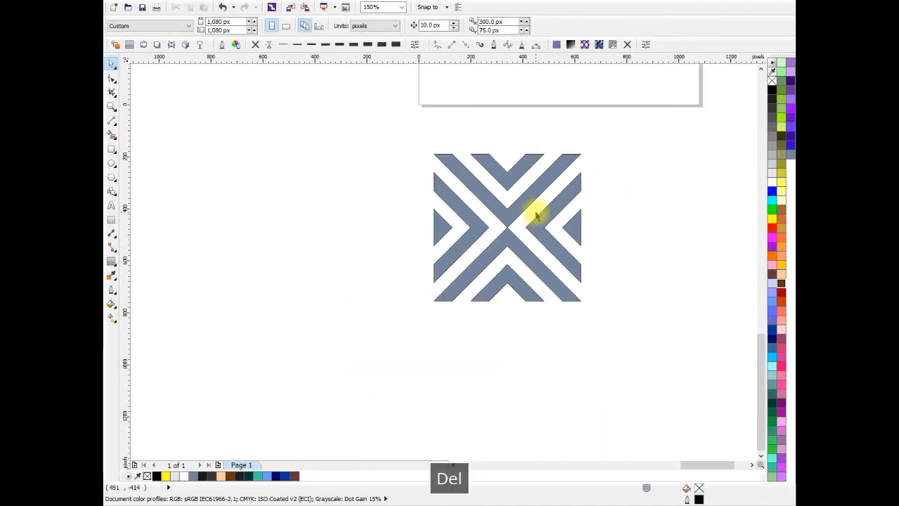
Step: Select all eight shapes of the pattern, remove their outline and group them
{"action": "left_click_drag", "start_coordinate": [608, 124], "coordinate": [392, 344]}
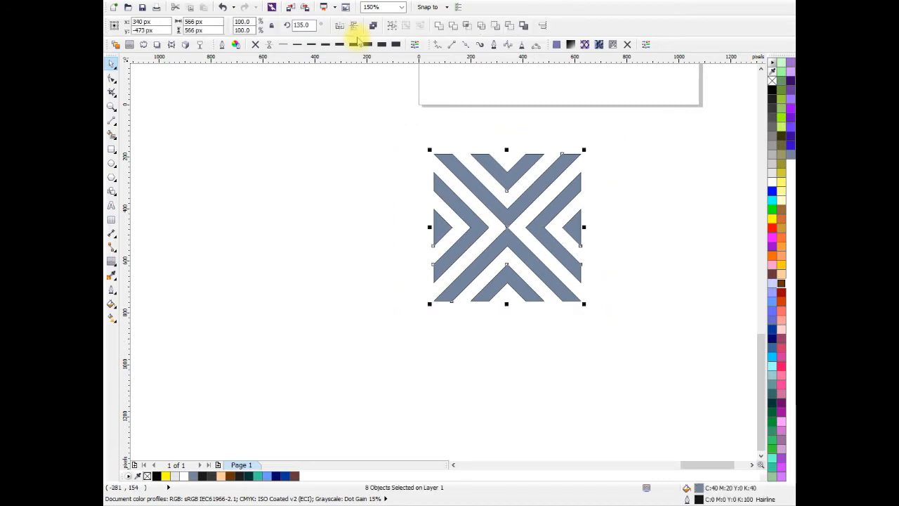
{"action": "left_click", "coordinate": [607, 194]}
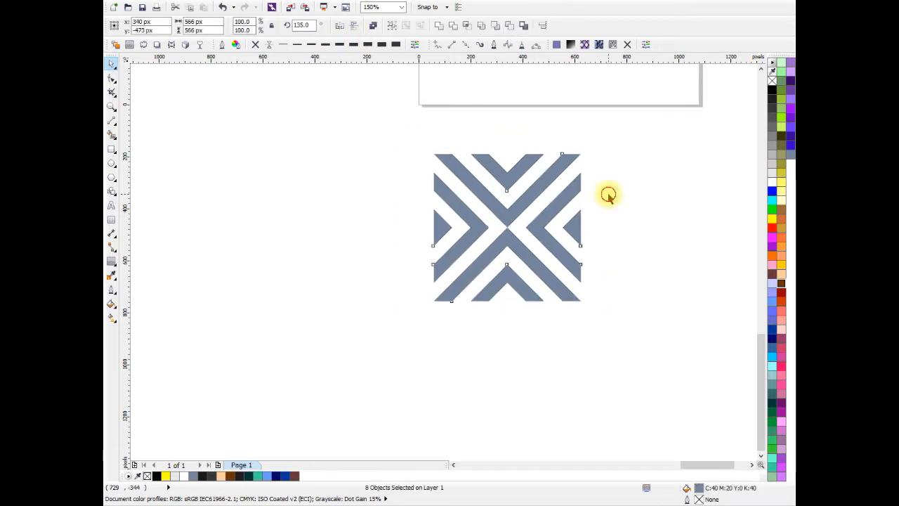
{"action": "left_click_drag", "start_coordinate": [602, 155], "coordinate": [372, 351]}
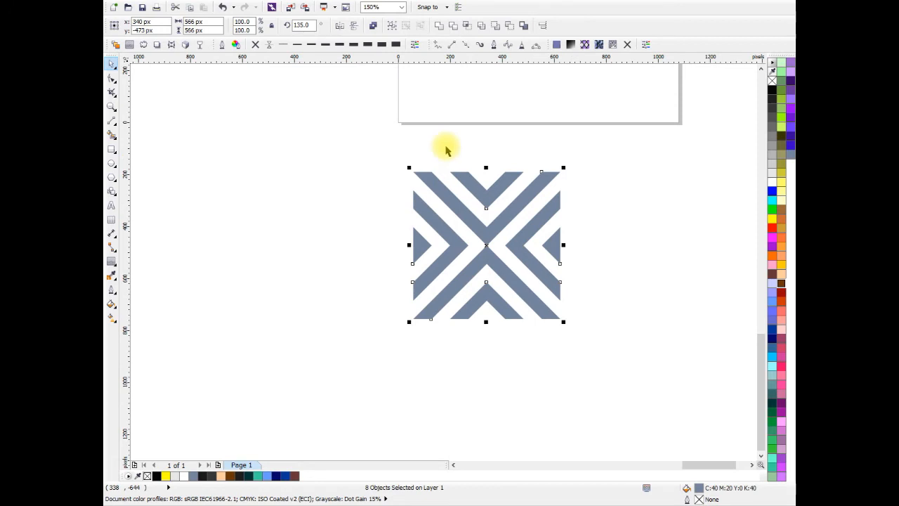
{"action": "left_click", "coordinate": [392, 26]}
{"action": "left_click", "coordinate": [595, 226]}
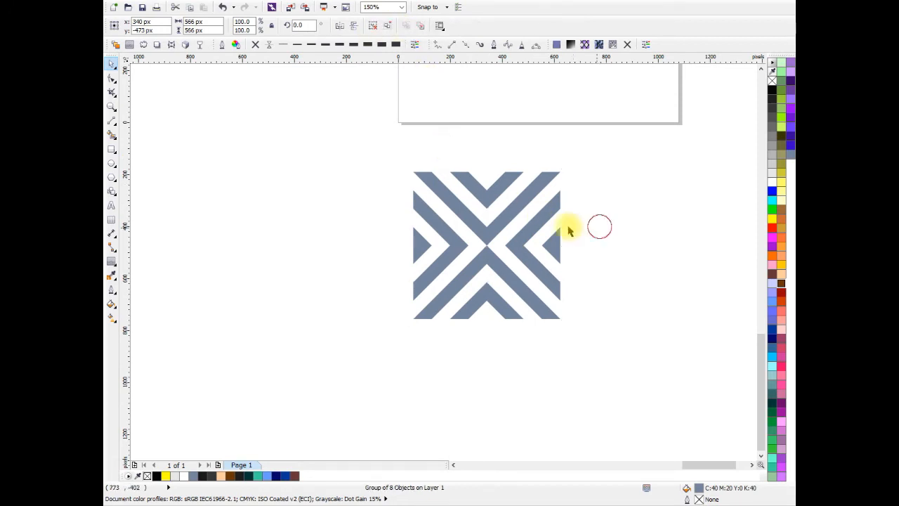
Step: Move the grouped pattern to the empty area below and left of the page and scale it down to about 189 px
{"action": "left_click_drag", "start_coordinate": [347, 277], "coordinate": [347, 277]}
{"action": "scroll", "coordinate": [375, 247], "scroll_direction": "down", "scroll_amount": 1}
{"action": "mouse_move", "coordinate": [376, 246]}
{"action": "left_mouse_down"}
{"action": "mouse_move", "coordinate": [427, 214]}
{"action": "mouse_move", "coordinate": [430, 194]}
{"action": "mouse_move", "coordinate": [431, 232]}
{"action": "mouse_move", "coordinate": [391, 245]}
{"action": "left_mouse_up"}
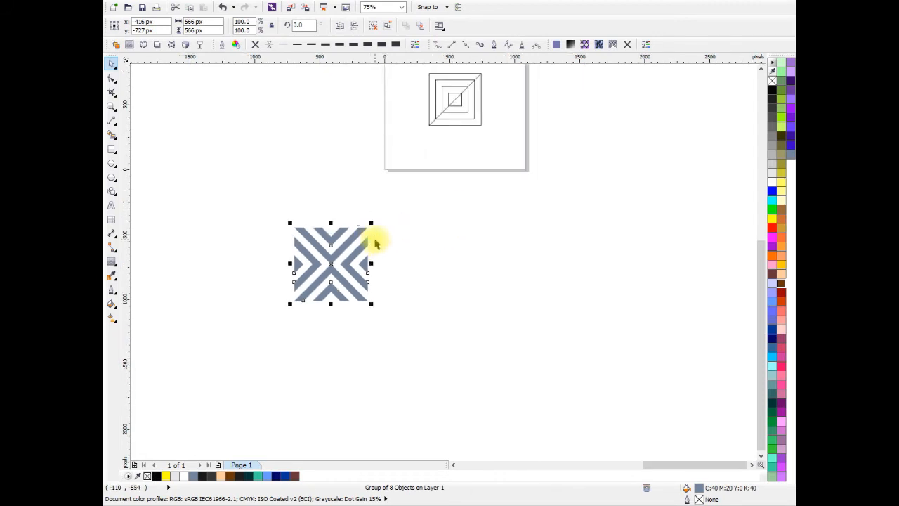
{"action": "left_click", "coordinate": [425, 245]}
{"action": "left_click_drag", "start_coordinate": [396, 207], "coordinate": [284, 315]}
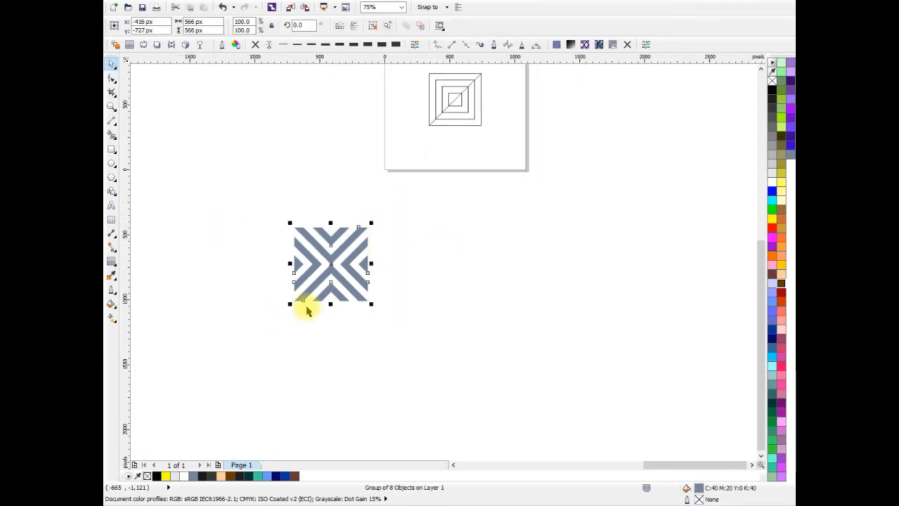
{"action": "left_click_drag", "start_coordinate": [370, 302], "coordinate": [304, 241]}
{"action": "scroll", "coordinate": [305, 241], "scroll_direction": "up", "scroll_amount": 3}
{"action": "scroll", "coordinate": [330, 235], "scroll_direction": "down", "scroll_amount": 2}
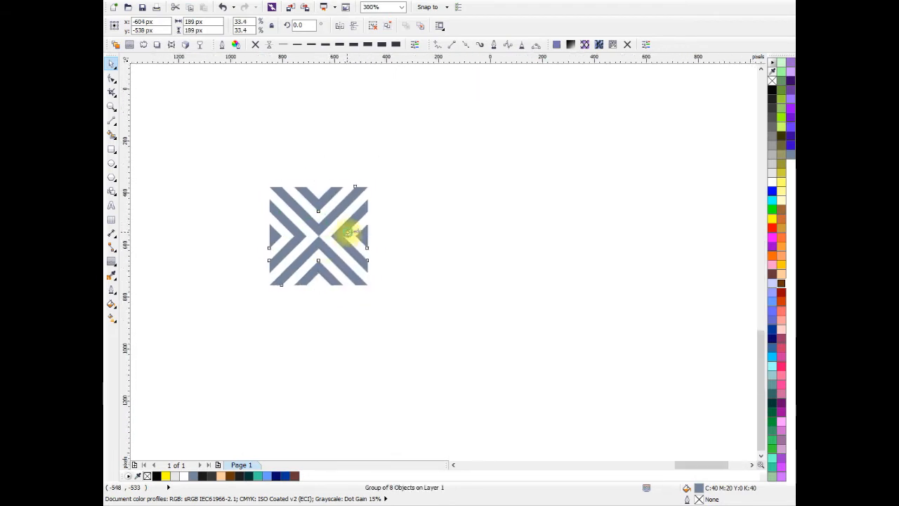
Step: Draw a square of about 1,058 px in the empty area to the right of the small pattern
{"action": "left_click", "coordinate": [111, 149]}
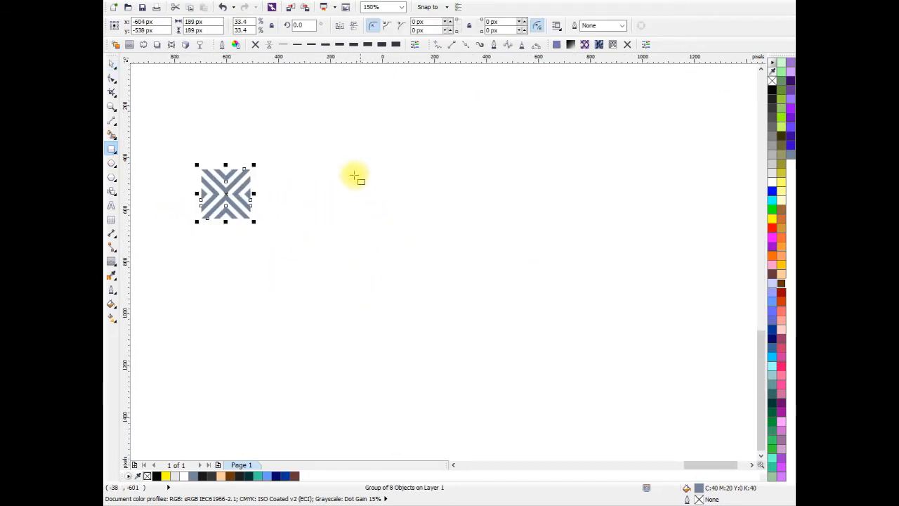
{"action": "left_click_drag", "start_coordinate": [320, 169], "coordinate": [596, 410]}
{"action": "left_click", "coordinate": [111, 64]}
{"action": "left_click_drag", "start_coordinate": [345, 219], "coordinate": [435, 233]}
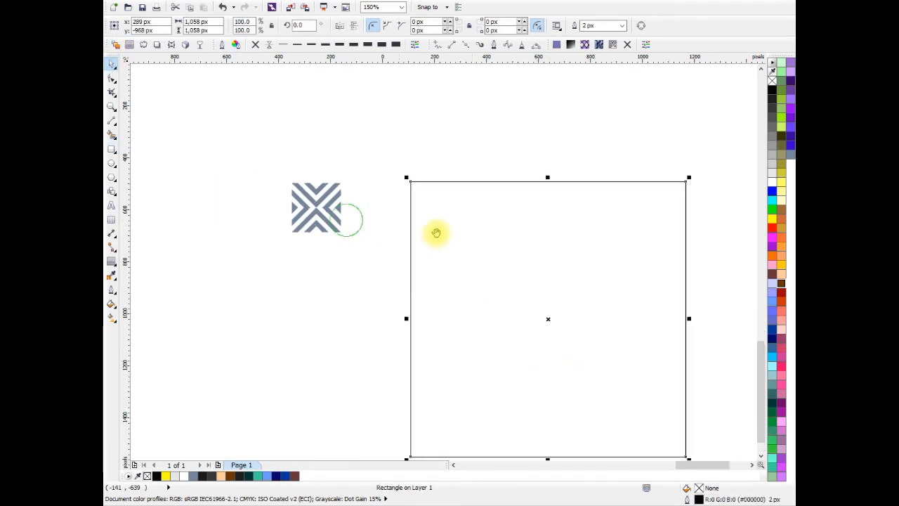
{"action": "left_click", "coordinate": [387, 243]}
Step: Shift the grouped pattern slightly toward the square and set its width and height to 150 px
{"action": "left_click_drag", "start_coordinate": [363, 162], "coordinate": [286, 241]}
{"action": "scroll", "coordinate": [320, 222], "scroll_direction": "up", "scroll_amount": 3}
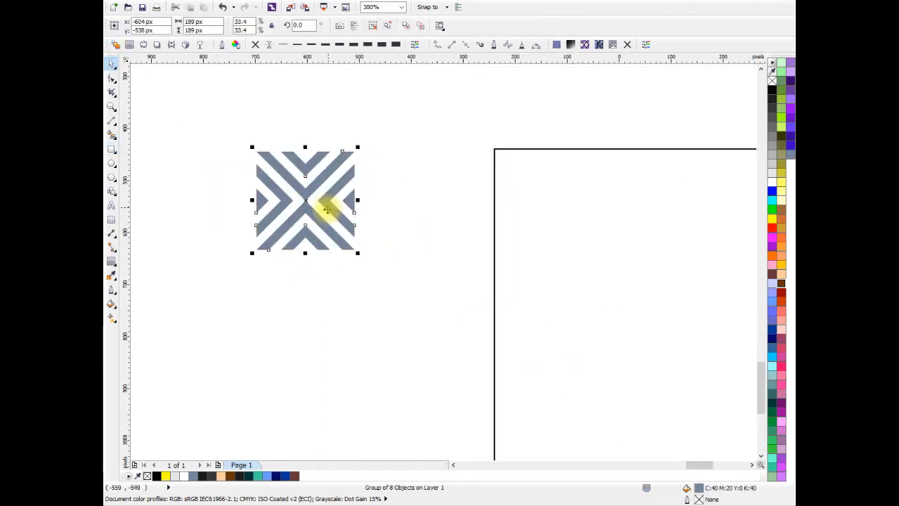
{"action": "left_click_drag", "start_coordinate": [343, 232], "coordinate": [376, 229]}
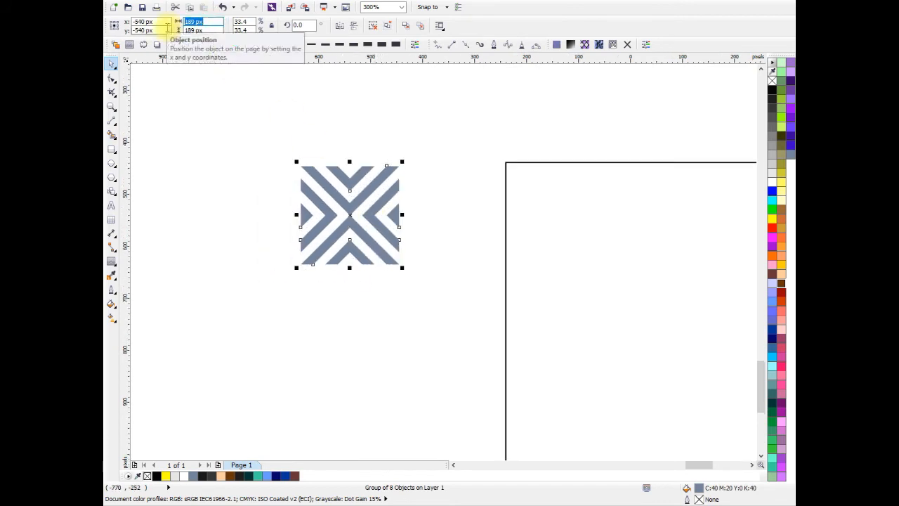
{"action": "type", "text": "1"}
{"action": "type", "text": "150"}
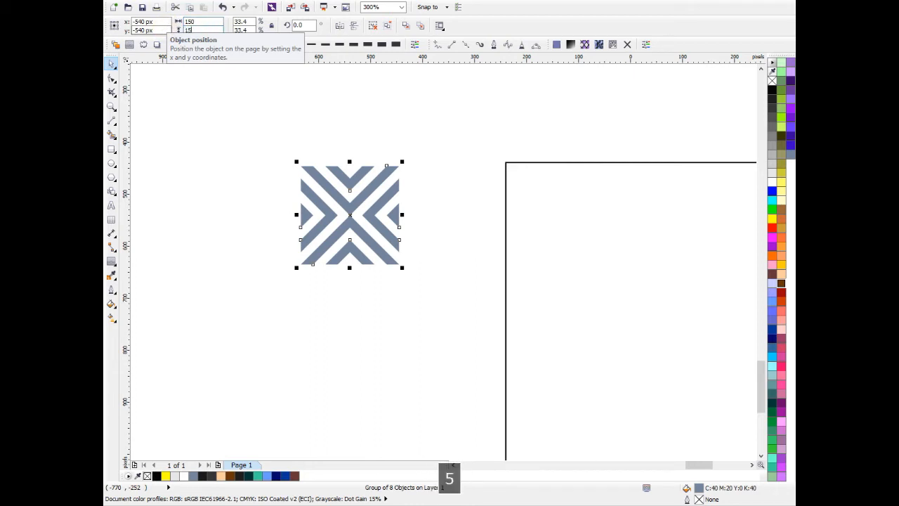
{"action": "key", "text": "Return"}
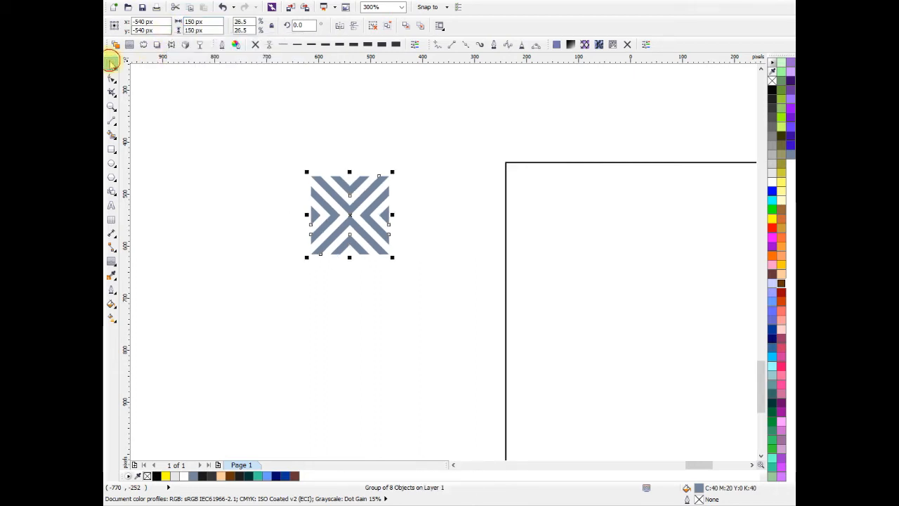
Step: Start exporting only the selected 150 px tile group to the Desktop as a PNG named pattern
{"action": "left_click", "coordinate": [369, 317]}
{"action": "left_click_drag", "start_coordinate": [332, 256], "coordinate": [293, 287]}
{"action": "left_click", "coordinate": [130, 3]}
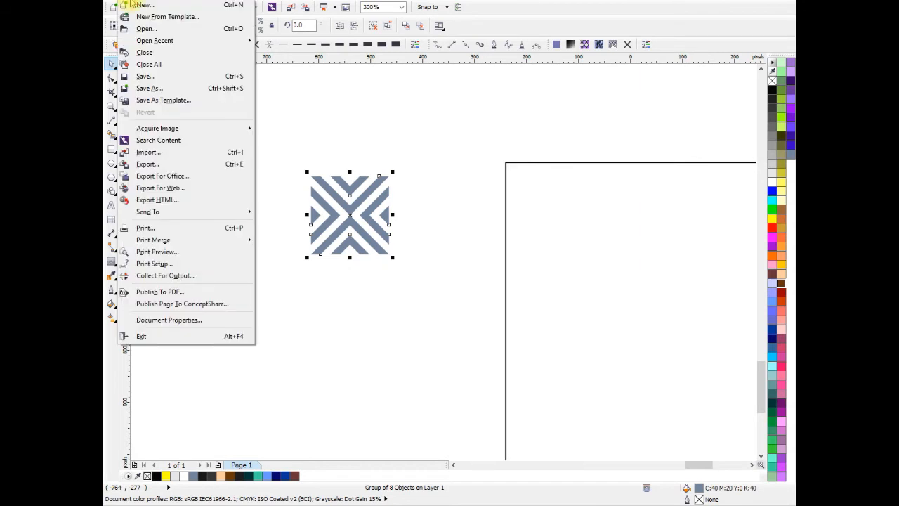
{"action": "left_click", "coordinate": [156, 165]}
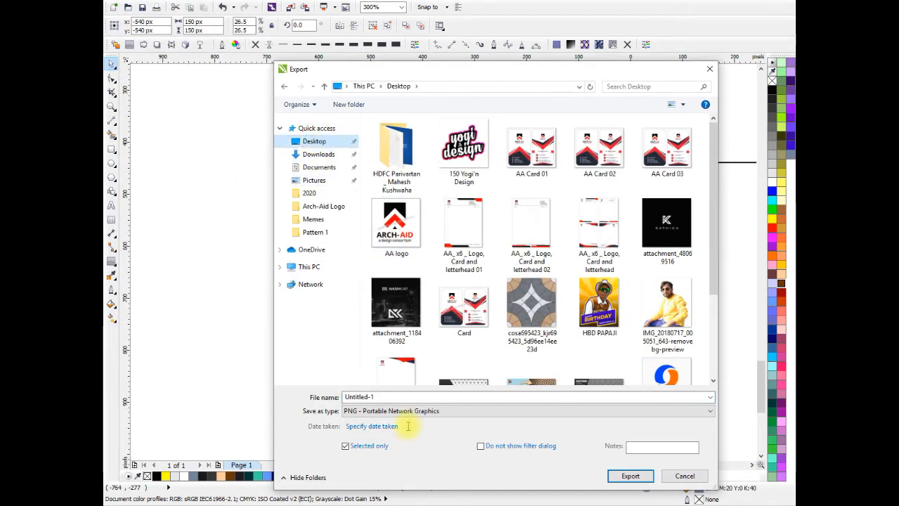
{"action": "double_click", "coordinate": [391, 397]}
{"action": "type", "text": "patttern"}
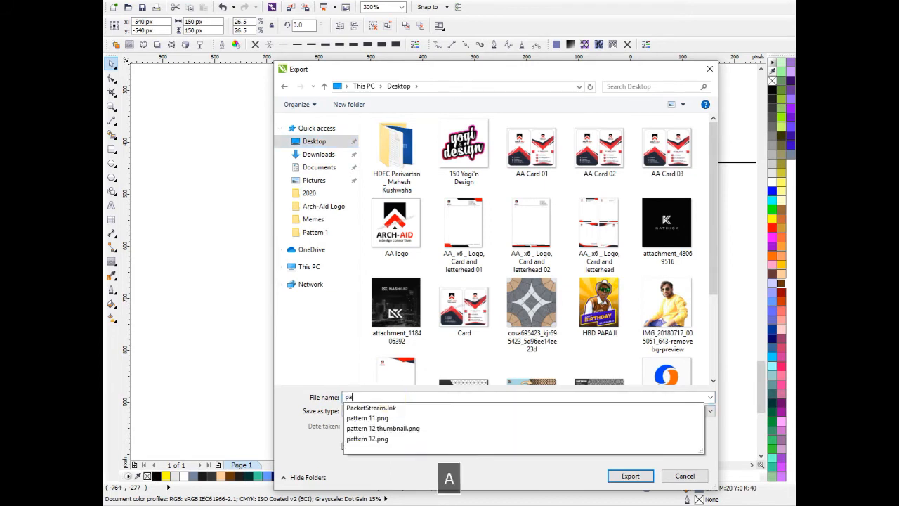
{"action": "key", "text": "BackSpace"}
{"action": "key", "text": "BackSpace"}
{"action": "key", "text": "BackSpace"}
{"action": "key", "text": "BackSpace"}
{"action": "key", "text": "BackSpace"}
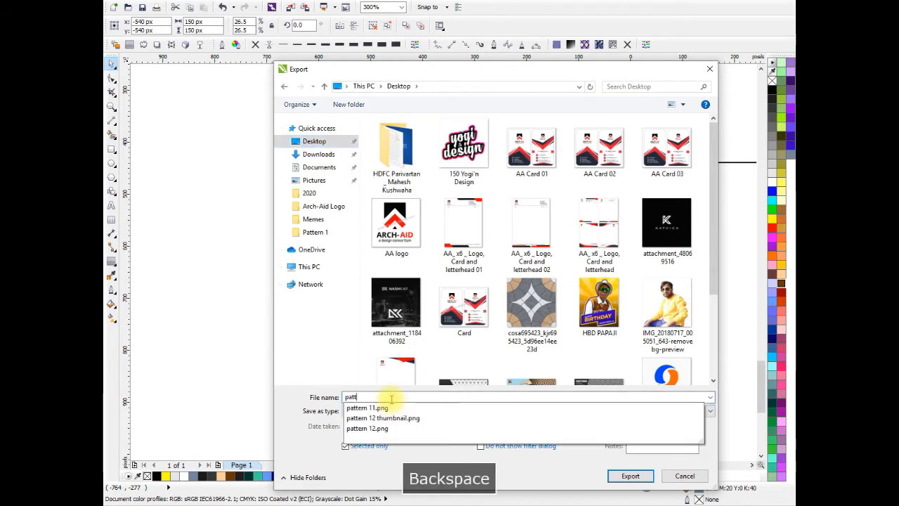
{"action": "type", "text": "err"}
{"action": "key", "text": "BackSpace"}
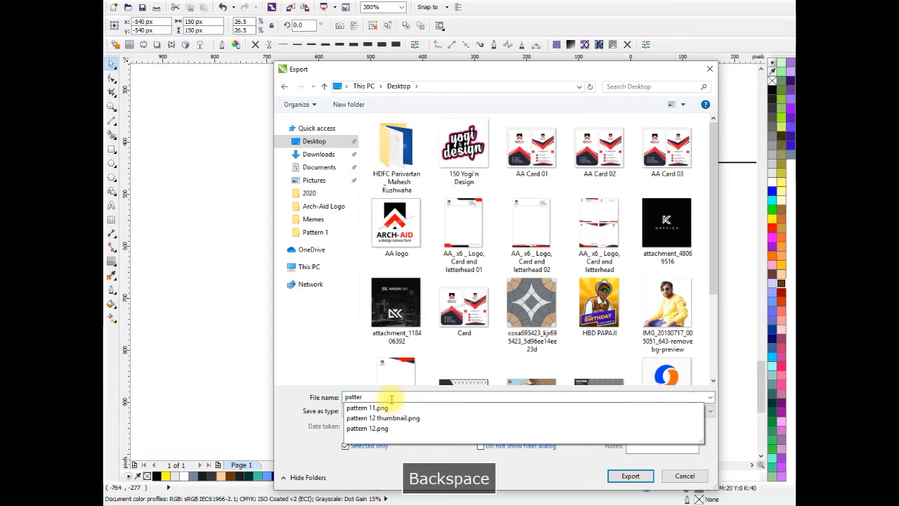
{"action": "type", "text": "n"}
{"action": "key", "text": "Return"}
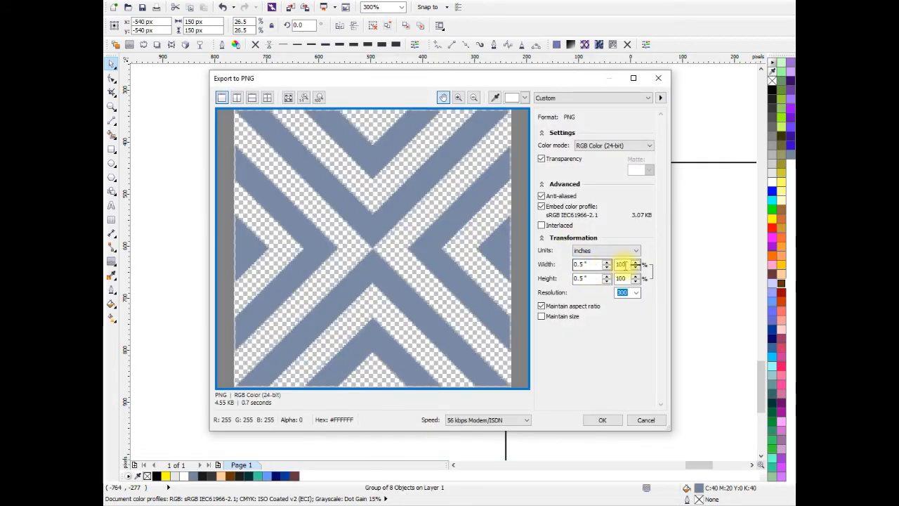
Step: Set the PNG export width and height to 501% with the aspect ratio maintained, and complete the export
{"action": "type", "text": "500"}
{"action": "key", "text": "Tab"}
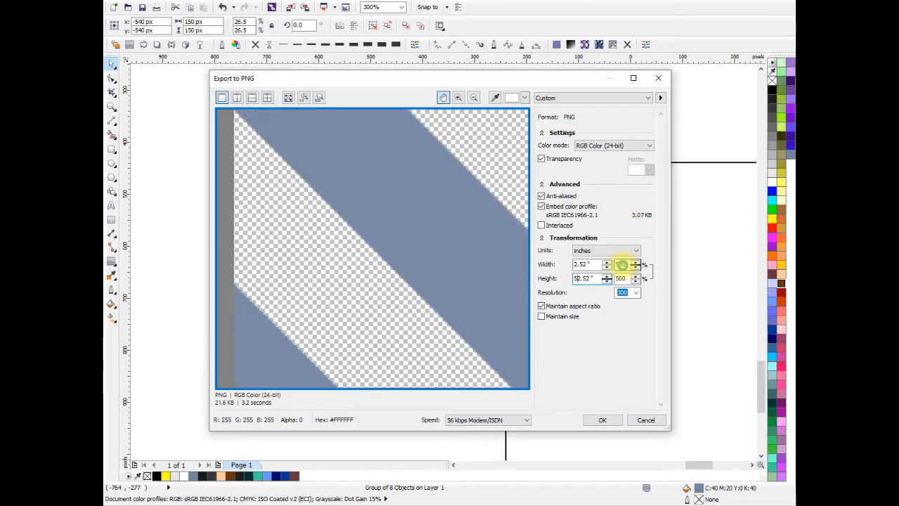
{"action": "key", "text": "Delete"}
{"action": "type", "text": "501"}
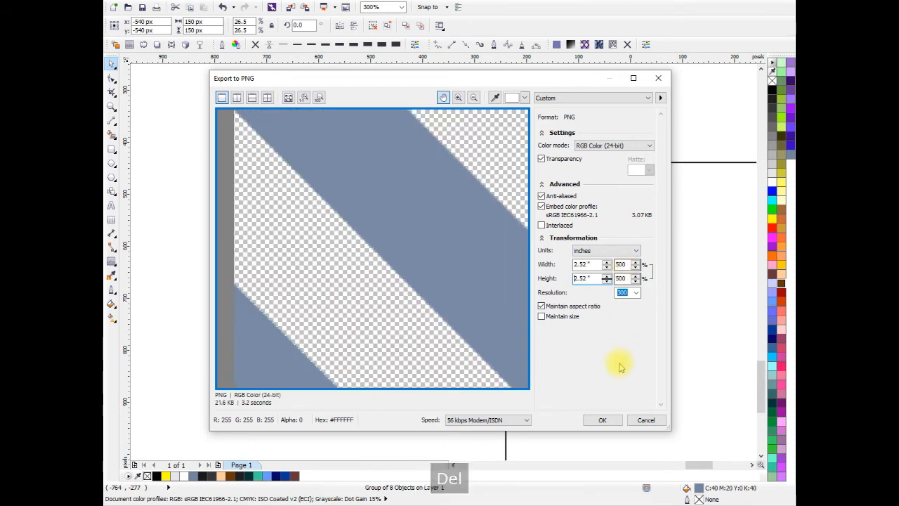
{"action": "key", "text": "Tab"}
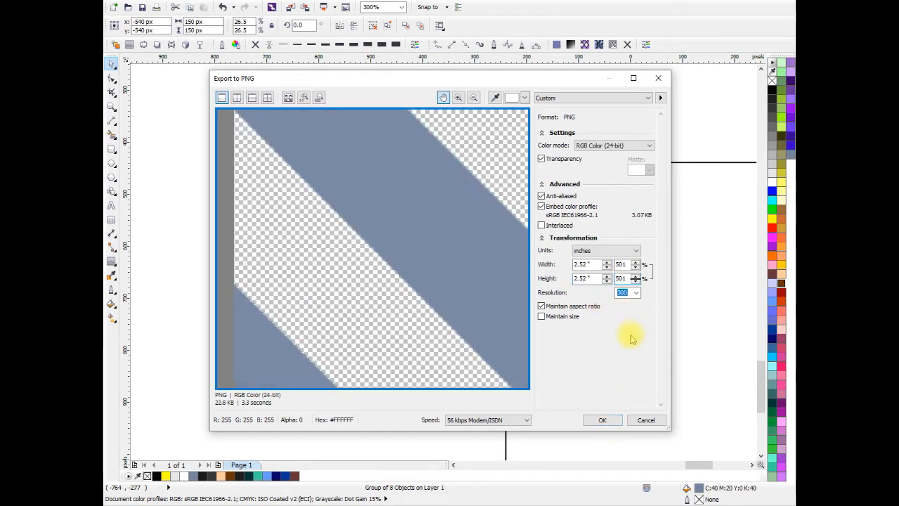
{"action": "left_click", "coordinate": [609, 422]}
Step: Select the large empty square beside the small tile and start a bitmap pattern fill for it
{"action": "scroll", "coordinate": [475, 253], "scroll_direction": "down", "scroll_amount": 2}
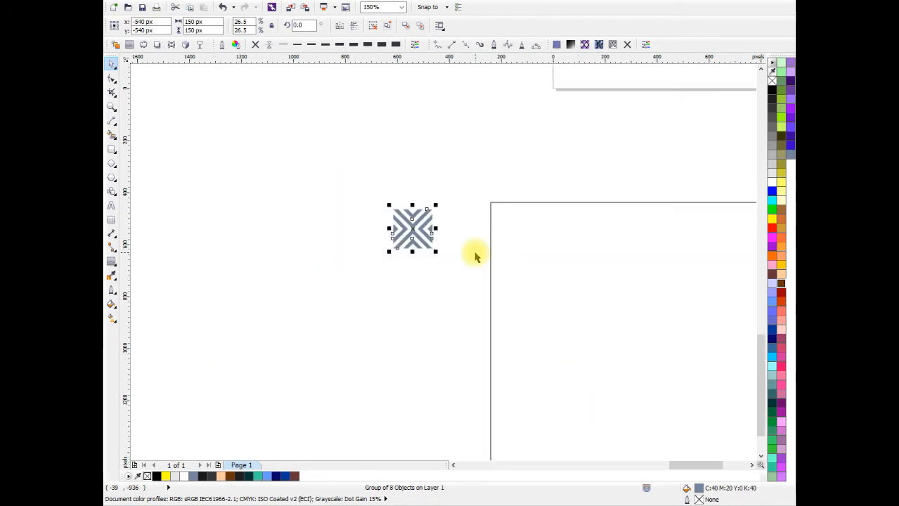
{"action": "left_click_drag", "start_coordinate": [551, 282], "coordinate": [276, 201]}
{"action": "scroll", "coordinate": [377, 201], "scroll_direction": "down", "scroll_amount": 1}
{"action": "left_click_drag", "start_coordinate": [377, 207], "coordinate": [443, 251]}
{"action": "left_click", "coordinate": [531, 245]}
{"action": "scroll", "coordinate": [431, 222], "scroll_direction": "up", "scroll_amount": 1}
{"action": "left_click", "coordinate": [440, 236]}
{"action": "left_click", "coordinate": [299, 227]}
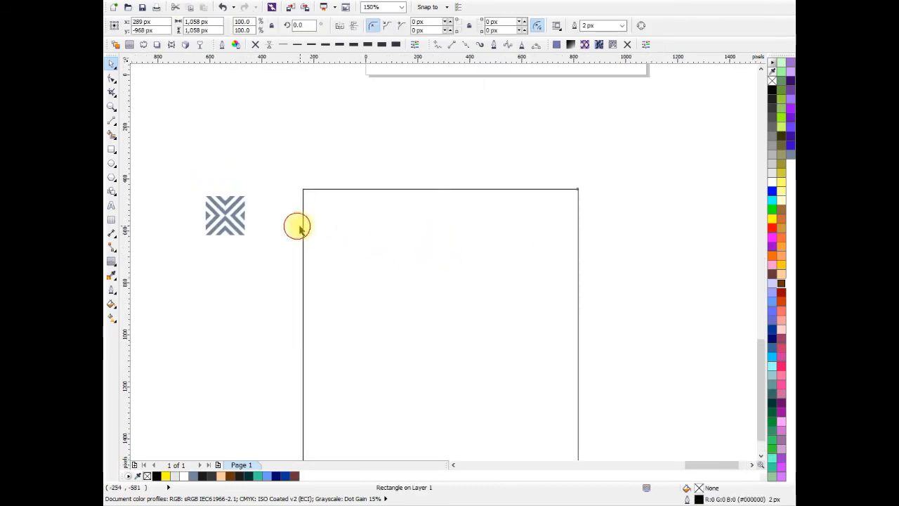
{"action": "left_click_drag", "start_coordinate": [299, 228], "coordinate": [363, 228]}
{"action": "left_click", "coordinate": [462, 235]}
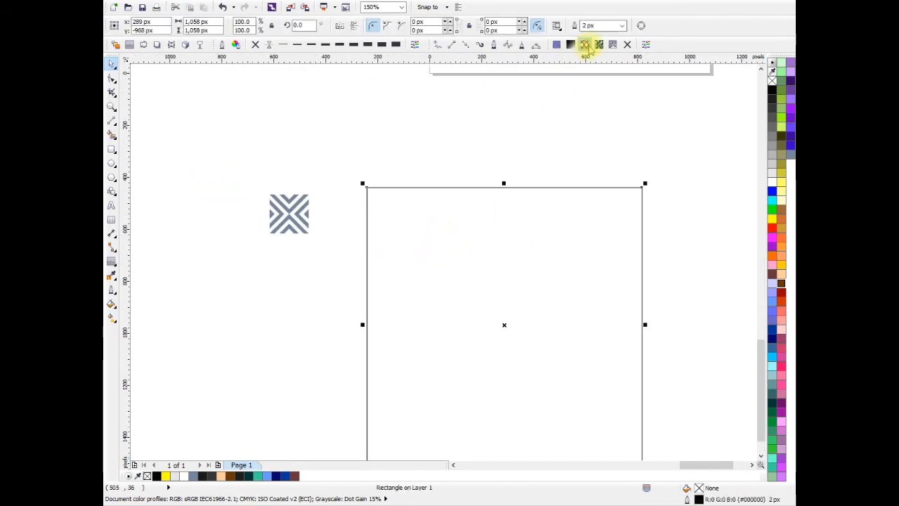
{"action": "left_click", "coordinate": [585, 45]}
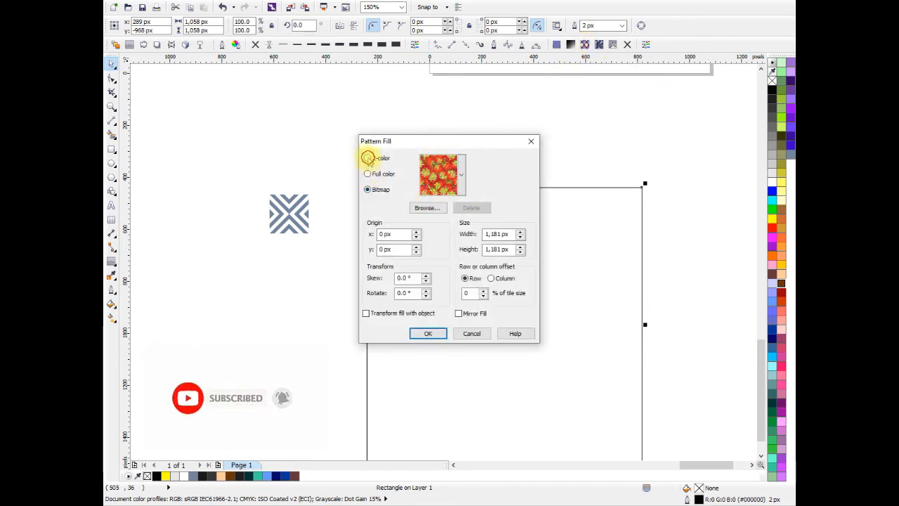
{"action": "left_click", "coordinate": [368, 158]}
{"action": "left_click", "coordinate": [368, 173]}
{"action": "left_click", "coordinate": [367, 190]}
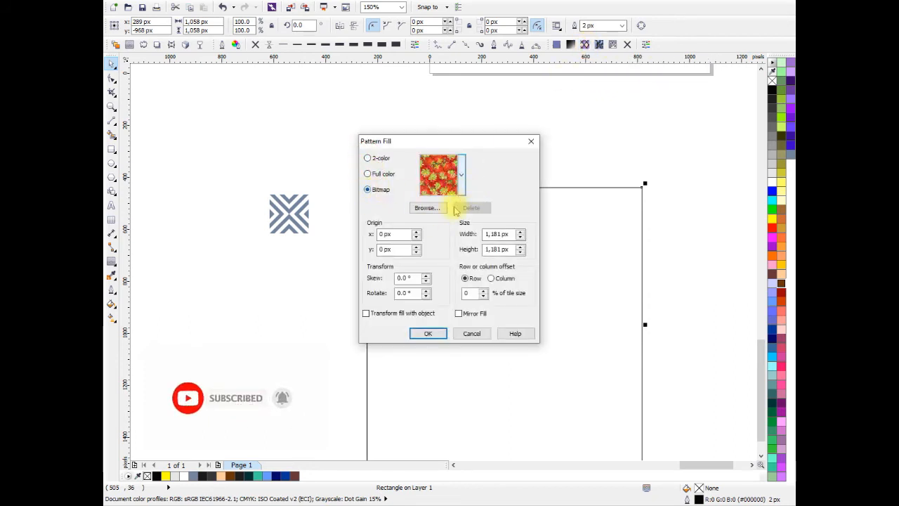
Step: Load the exported pattern PNG from the Desktop as the bitmap for the pattern fill
{"action": "left_click", "coordinate": [425, 210]}
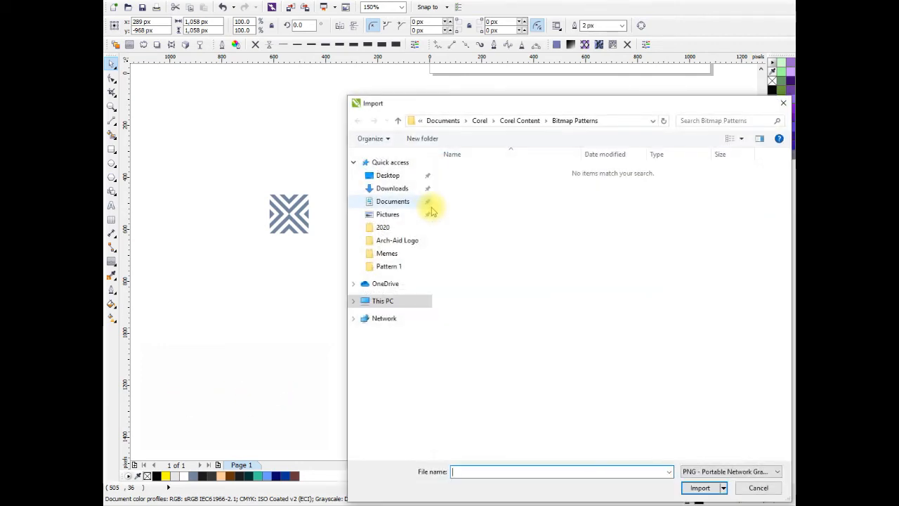
{"action": "left_click", "coordinate": [387, 177]}
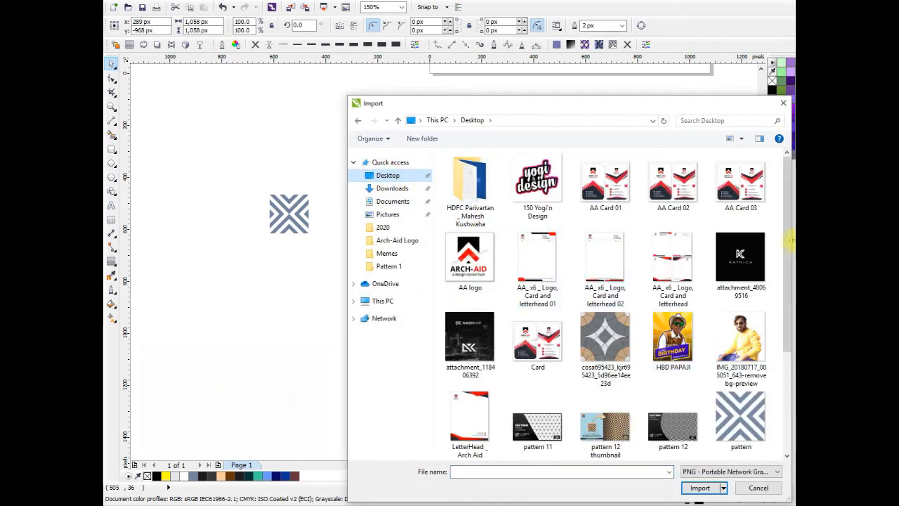
{"action": "scroll", "coordinate": [790, 207], "scroll_direction": "down", "scroll_amount": 1}
{"action": "left_click", "coordinate": [740, 365]}
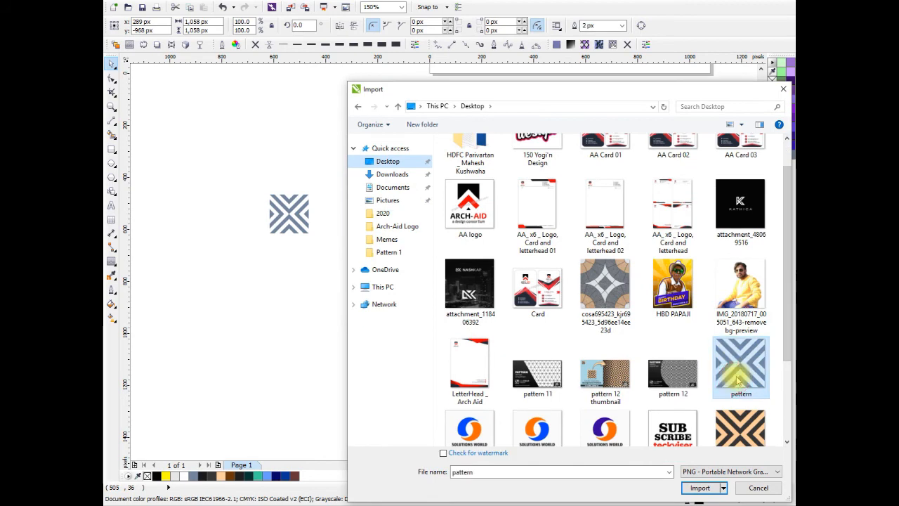
{"action": "left_click", "coordinate": [700, 489]}
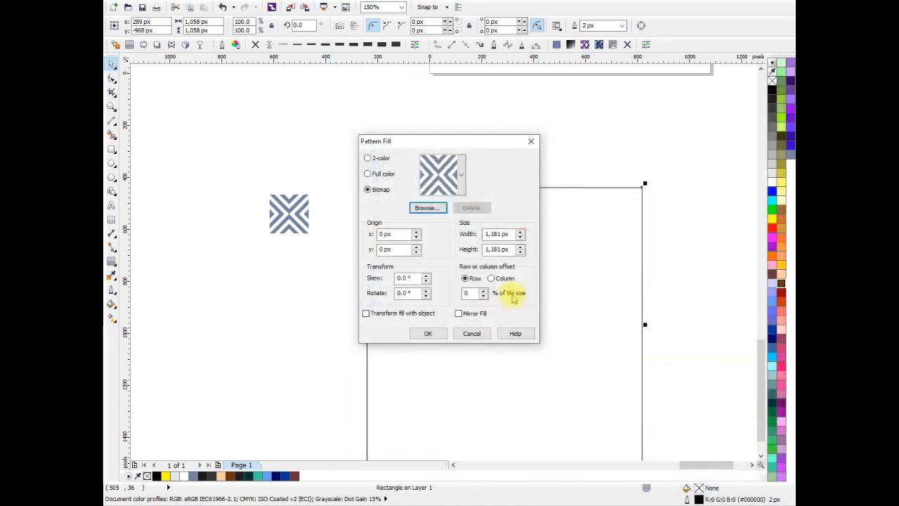
Step: Set the fill tile's width and height to 150 px and apply the pattern fill to the square
{"action": "left_click_drag", "start_coordinate": [477, 138], "coordinate": [361, 106]}
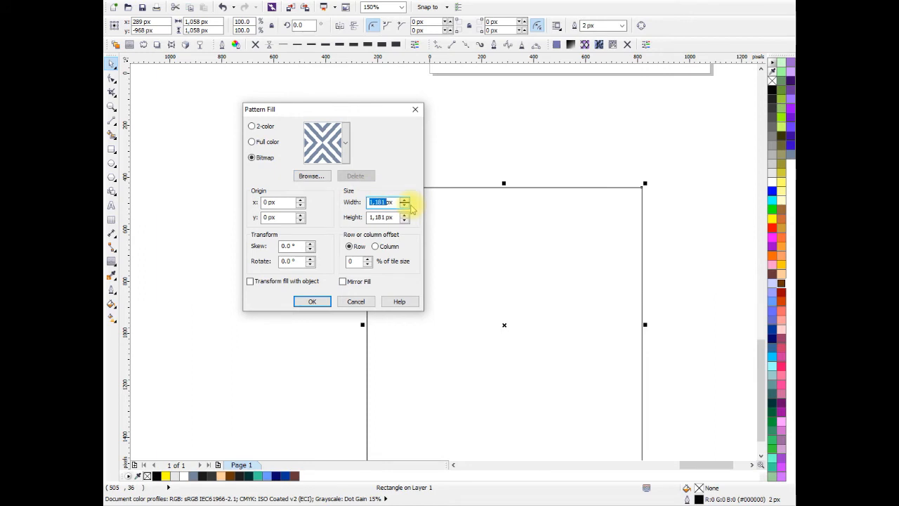
{"action": "type", "text": "1"}
{"action": "key", "text": "Tab"}
{"action": "type", "text": "1"}
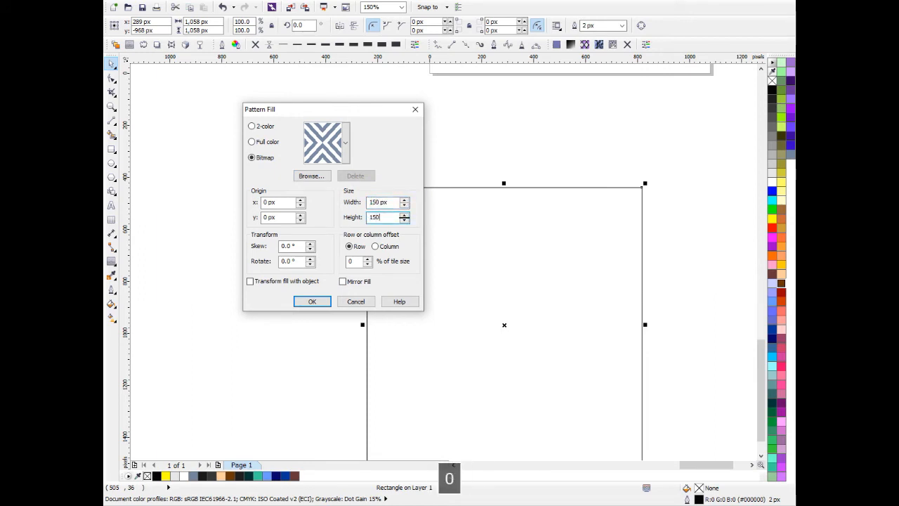
{"action": "key", "text": "Tab"}
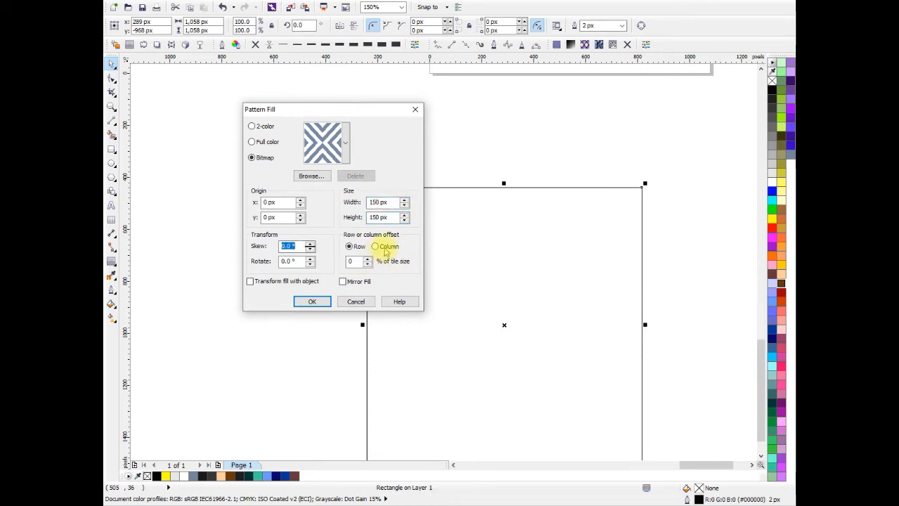
{"action": "left_click", "coordinate": [316, 302]}
Step: Remove the outline from the large pattern-filled square
{"action": "mouse_move", "coordinate": [539, 309]}
{"action": "left_mouse_down"}
{"action": "mouse_move", "coordinate": [495, 197]}
{"action": "mouse_move", "coordinate": [539, 325]}
{"action": "left_mouse_up"}
{"action": "left_click", "coordinate": [656, 213]}
{"action": "left_click", "coordinate": [519, 211]}
{"action": "scroll", "coordinate": [494, 189], "scroll_direction": "up", "scroll_amount": 1}
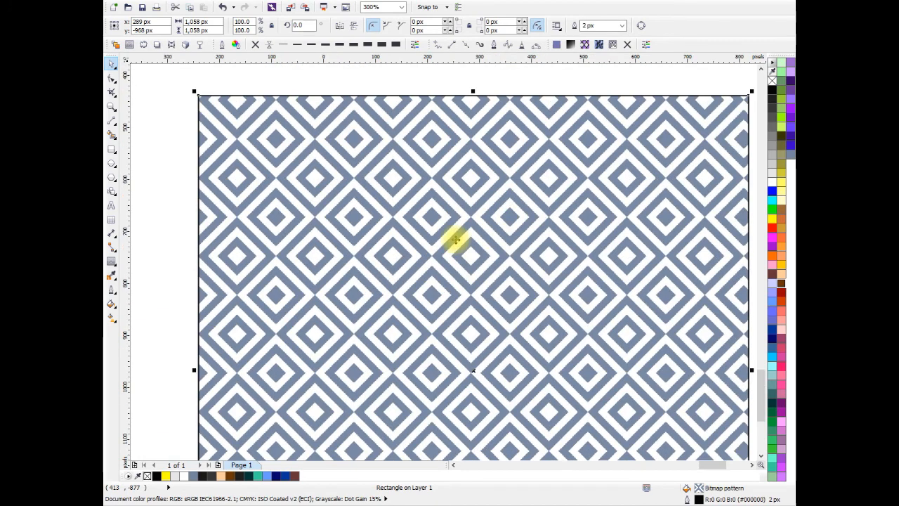
{"action": "left_click_drag", "start_coordinate": [422, 203], "coordinate": [447, 241]}
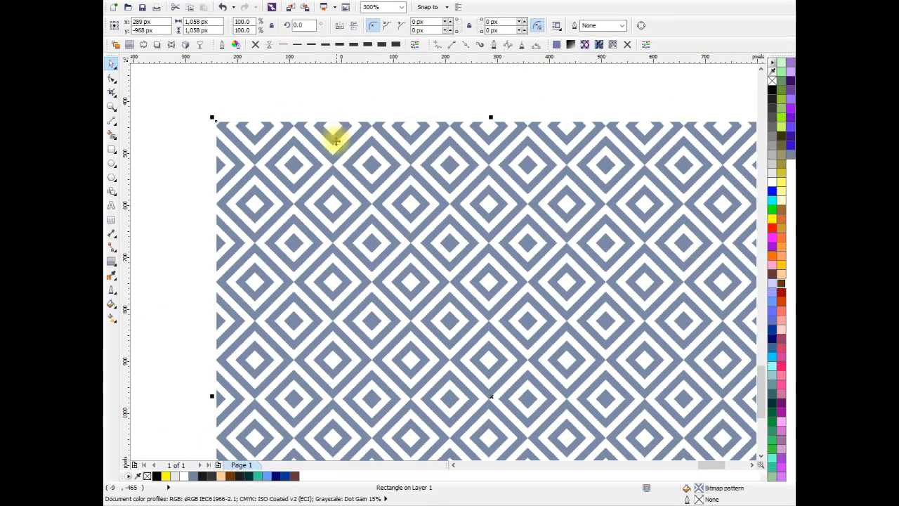
Step: Deselect the filled square and examine how the tiles repeat, both close up and as a whole
{"action": "scroll", "coordinate": [335, 136], "scroll_direction": "down", "scroll_amount": 2}
{"action": "key", "text": "Escape"}
{"action": "scroll", "coordinate": [379, 186], "scroll_direction": "up", "scroll_amount": 1}
{"action": "left_click_drag", "start_coordinate": [379, 186], "coordinate": [440, 212]}
{"action": "scroll", "coordinate": [437, 195], "scroll_direction": "up", "scroll_amount": 1}
{"action": "left_click_drag", "start_coordinate": [471, 243], "coordinate": [521, 239]}
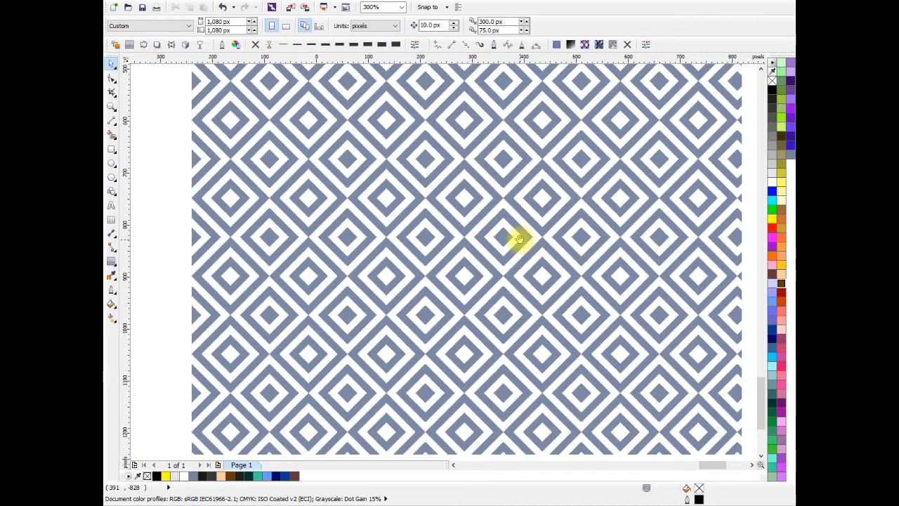
{"action": "scroll", "coordinate": [520, 239], "scroll_direction": "down", "scroll_amount": 1}
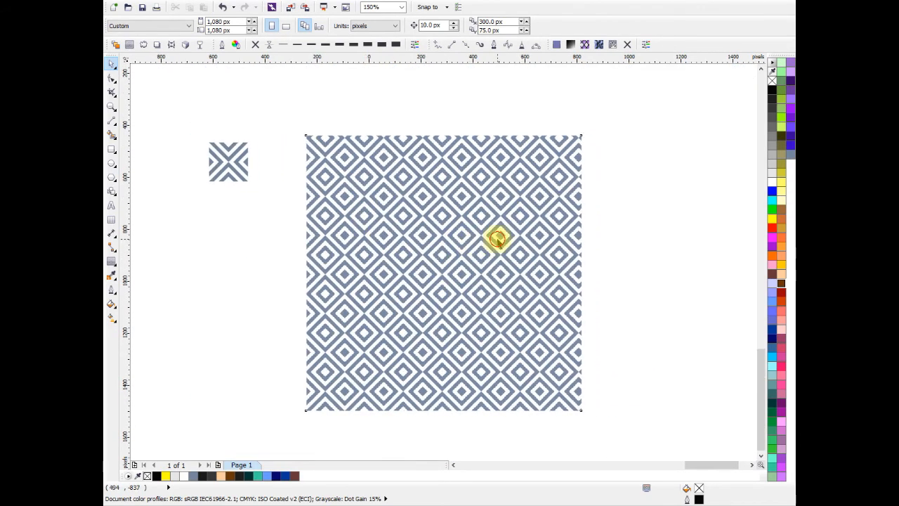
Step: Stretch the pattern-filled square sideways and downward to about 2,110 by 2,023 px
{"action": "left_click", "coordinate": [496, 239]}
{"action": "left_click_drag", "start_coordinate": [585, 273], "coordinate": [697, 265]}
{"action": "scroll", "coordinate": [552, 215], "scroll_direction": "down", "scroll_amount": 1}
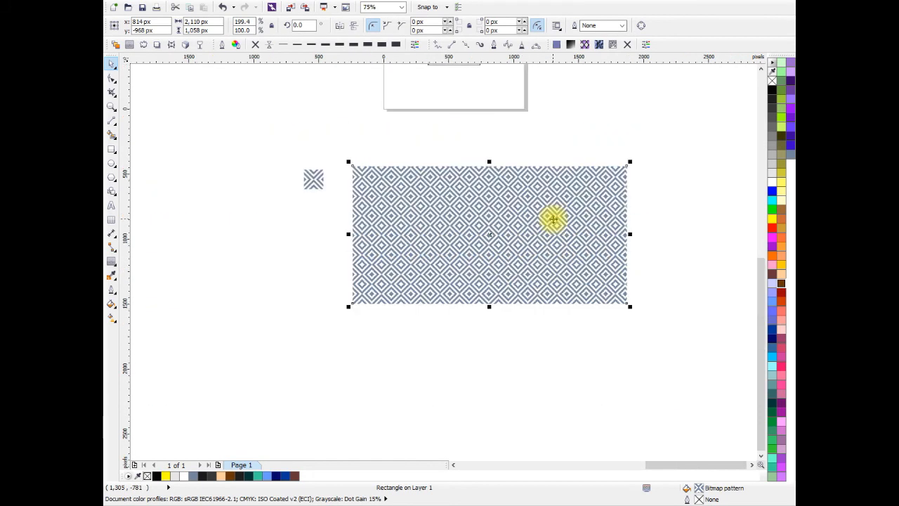
{"action": "left_click_drag", "start_coordinate": [502, 272], "coordinate": [503, 392]}
{"action": "scroll", "coordinate": [503, 283], "scroll_direction": "up", "scroll_amount": 1}
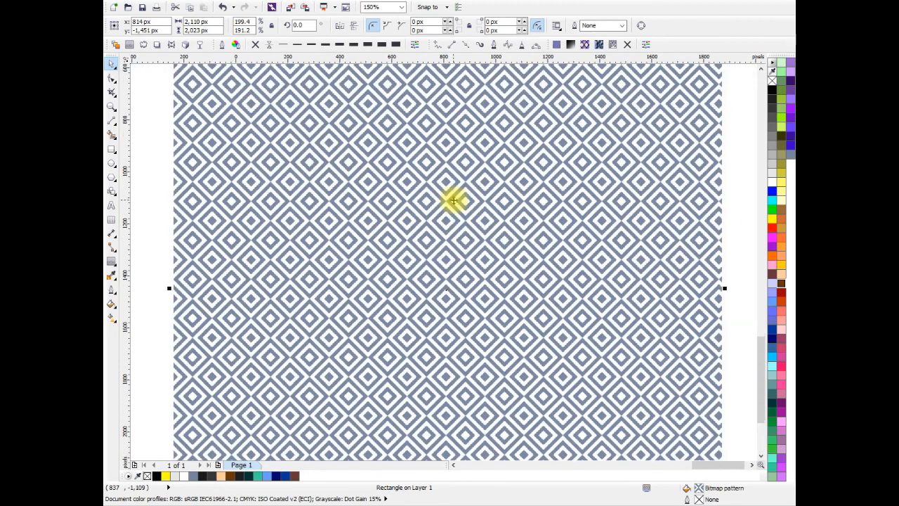
{"action": "scroll", "coordinate": [452, 201], "scroll_direction": "down", "scroll_amount": 1}
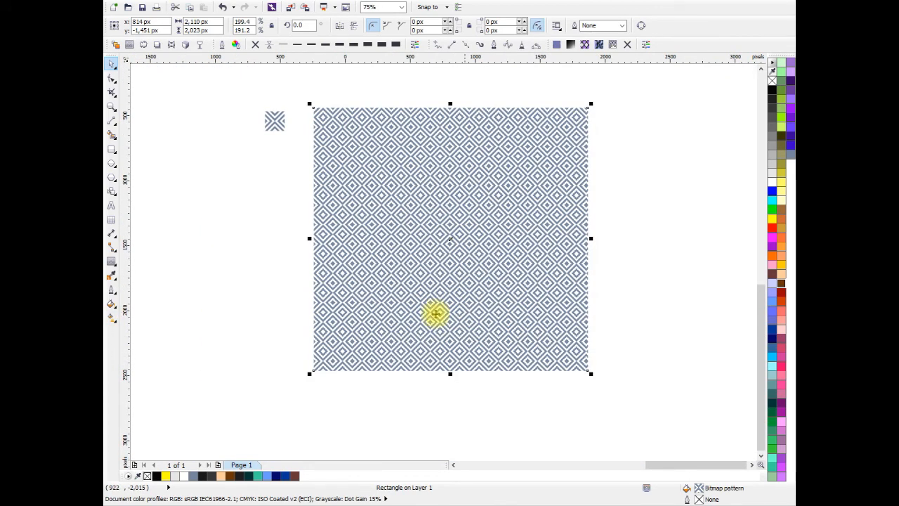
Step: Use the Interactive Fill tool to enlarge the pattern tiles to about 258 px at a slight tilt, and deselect the shape
{"action": "key", "text": "g"}
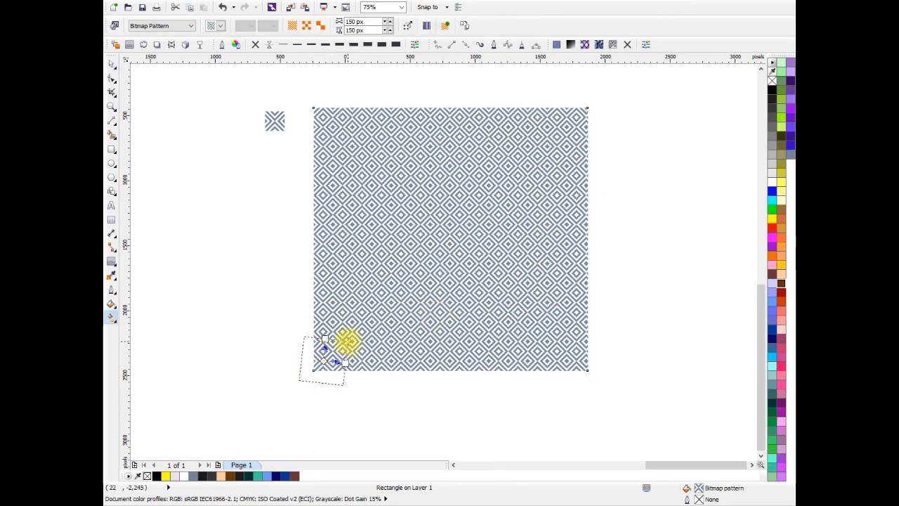
{"action": "left_click_drag", "start_coordinate": [347, 340], "coordinate": [432, 265]}
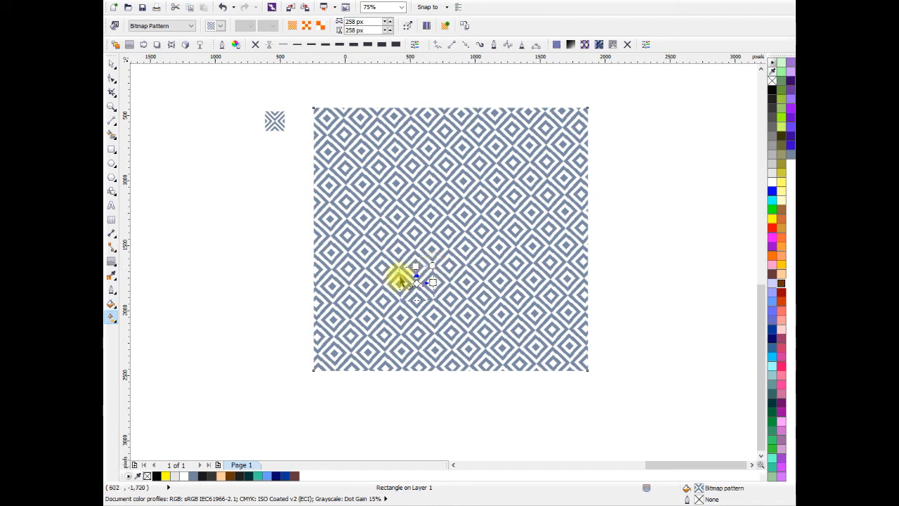
{"action": "left_click", "coordinate": [111, 64]}
{"action": "left_click_drag", "start_coordinate": [469, 228], "coordinate": [431, 233]}
{"action": "left_click", "coordinate": [627, 244]}
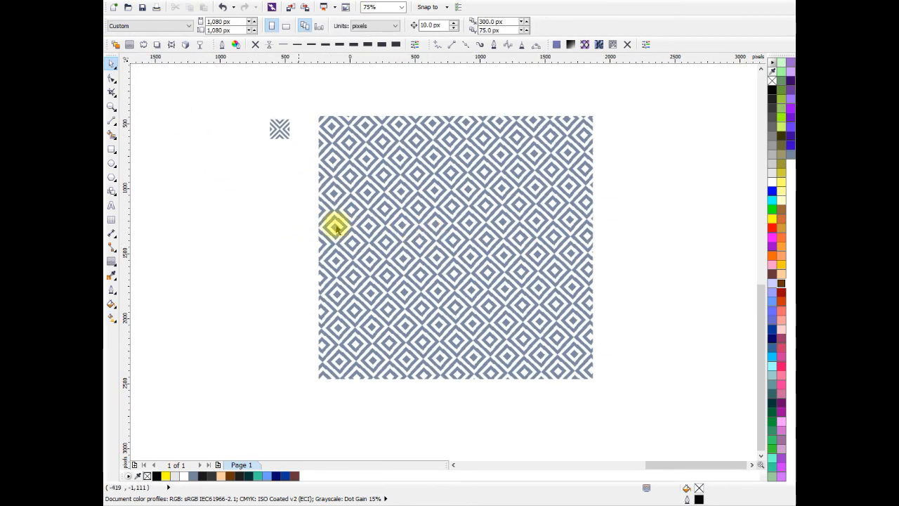
{"action": "left_click", "coordinate": [682, 298]}
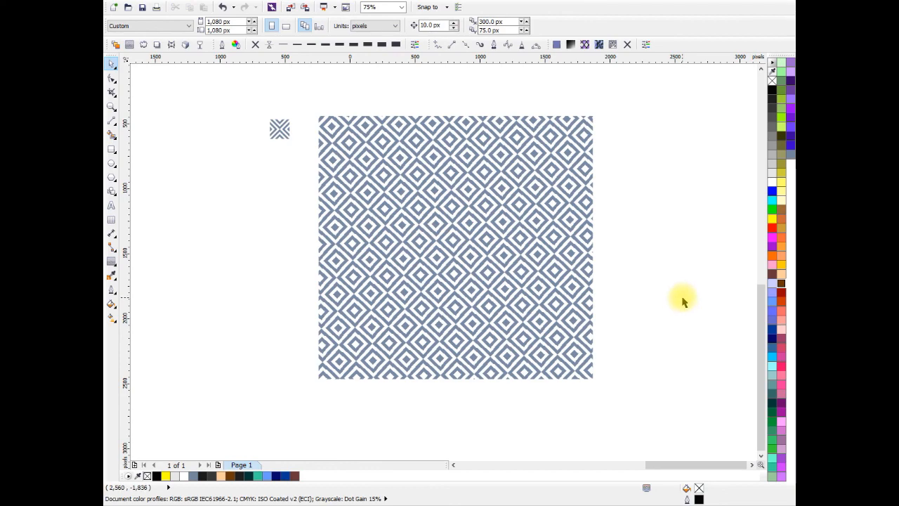